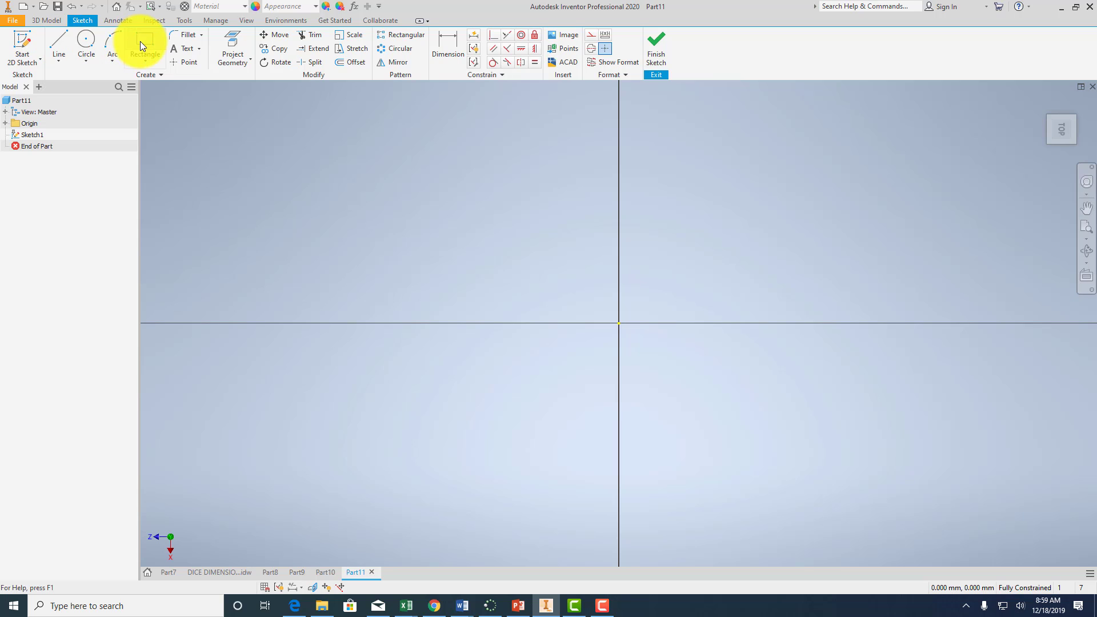
# Draw a 16 mm by 16 mm rectangle with its first corner on the origin and finish the sketch.
pyautogui.click(143, 45)
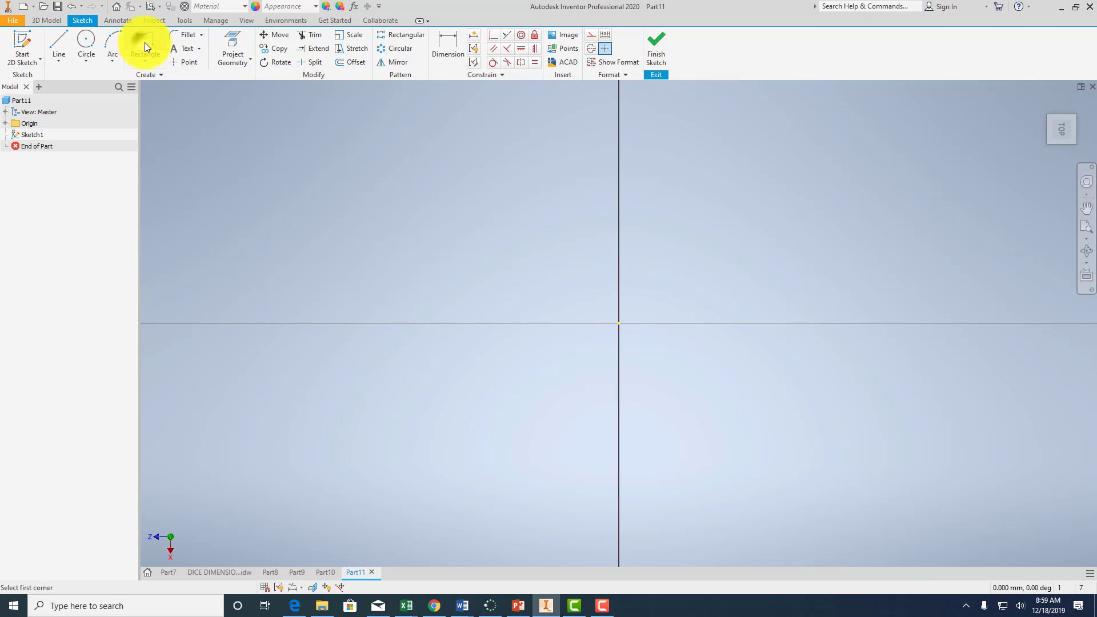
pyautogui.click(618, 324)
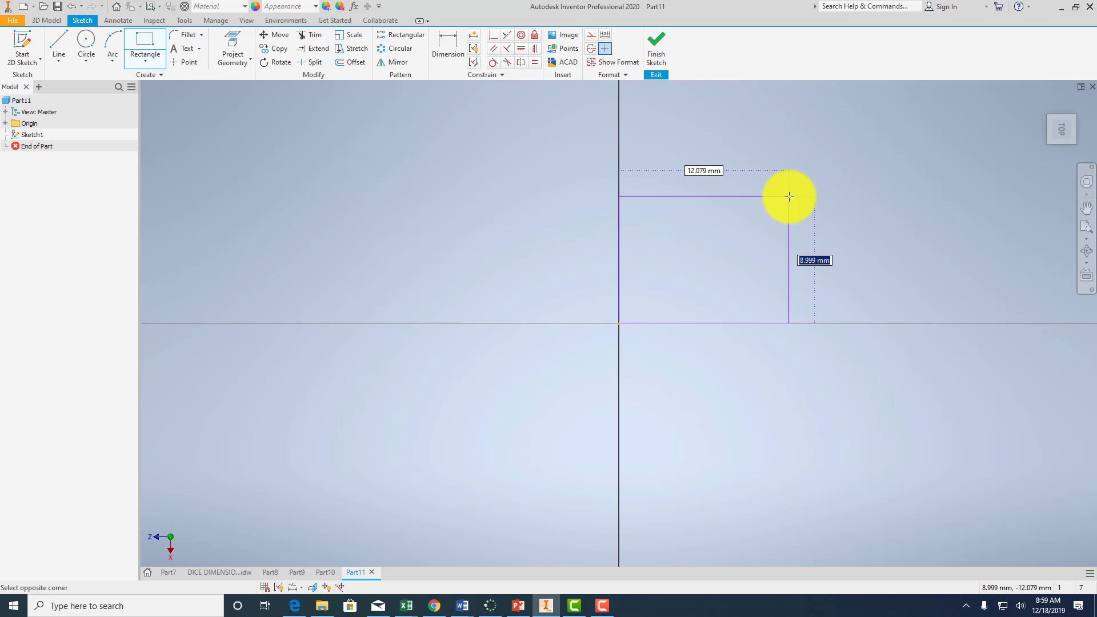
pyautogui.write('16')
pyautogui.press('Tab')
pyautogui.write('1')
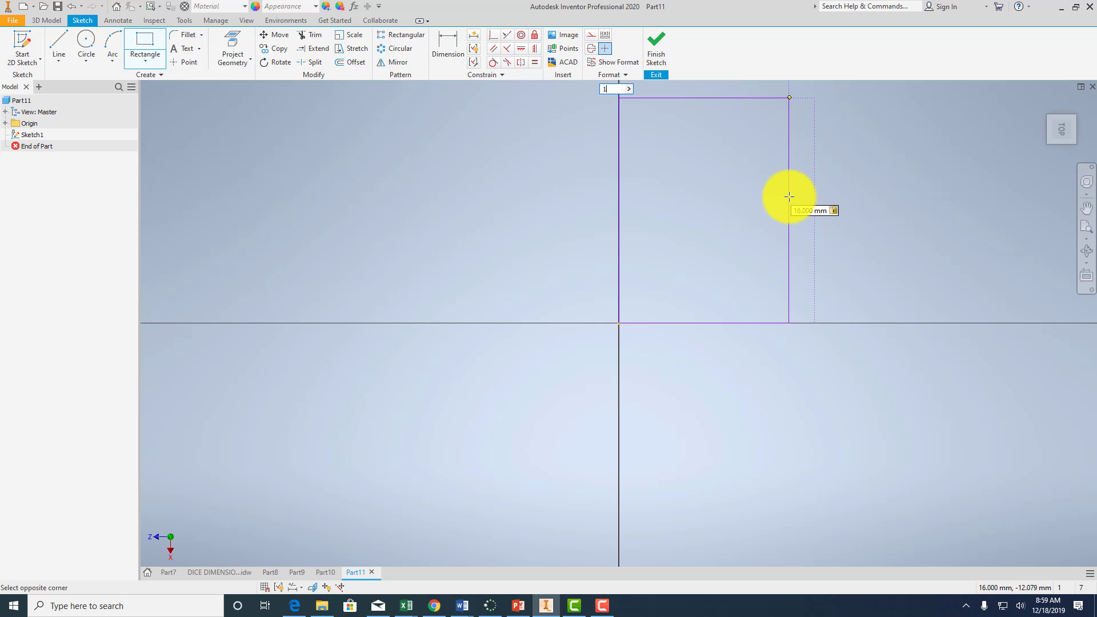
pyautogui.write('6')
pyautogui.press('Tab')
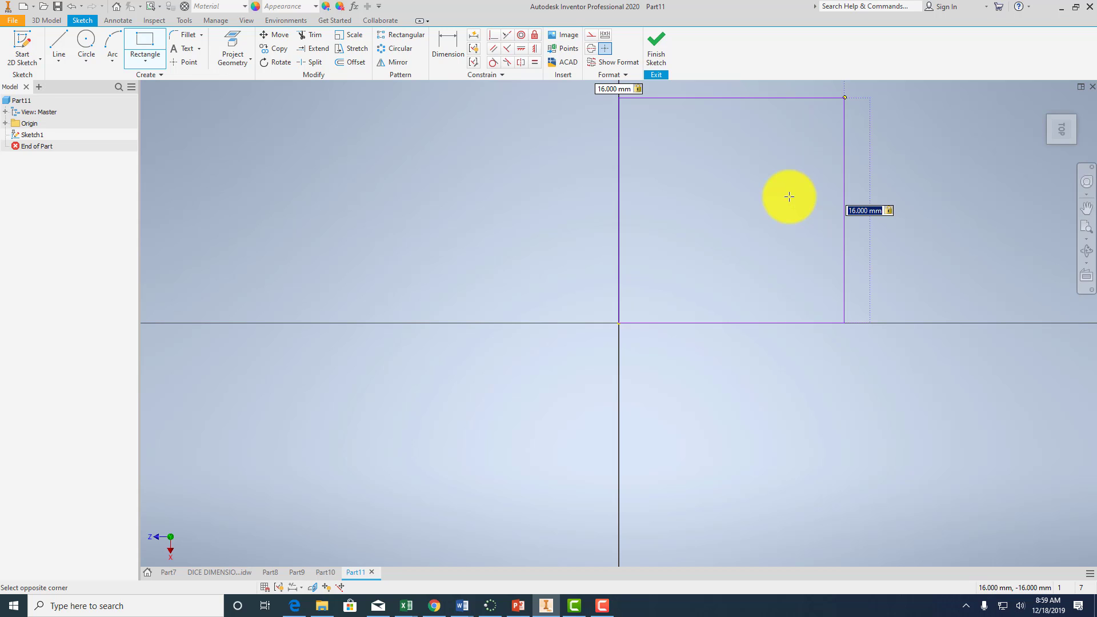
pyautogui.press('Tab')
pyautogui.press('Tab')
pyautogui.press('Tab')
pyautogui.press('Tab')
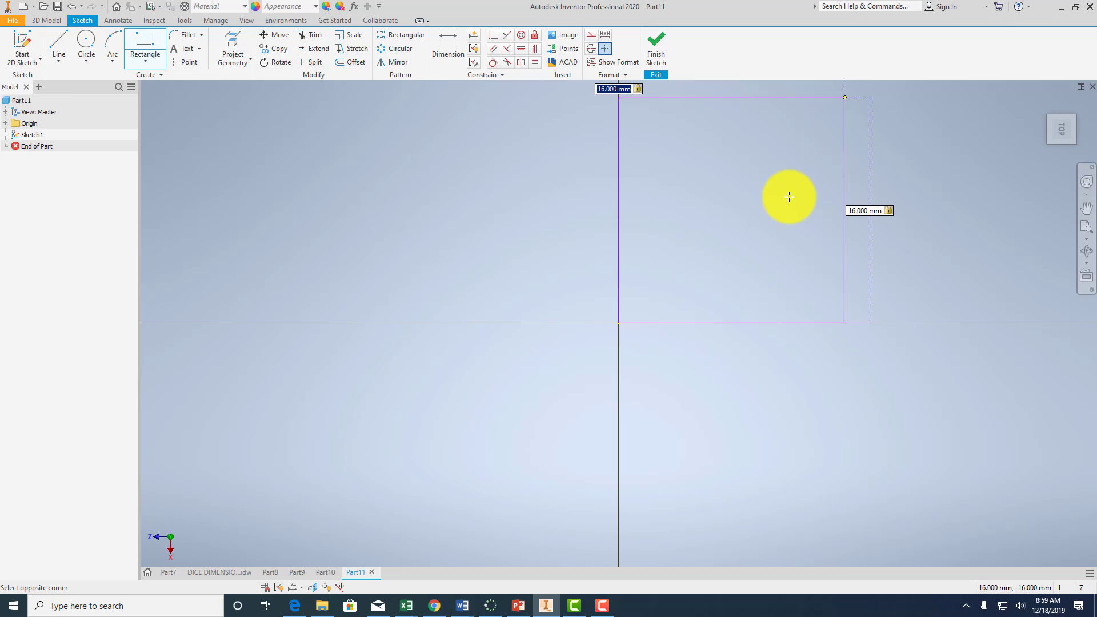
pyautogui.press('Tab')
pyautogui.press('Tab')
pyautogui.press('Tab')
pyautogui.press('Return')
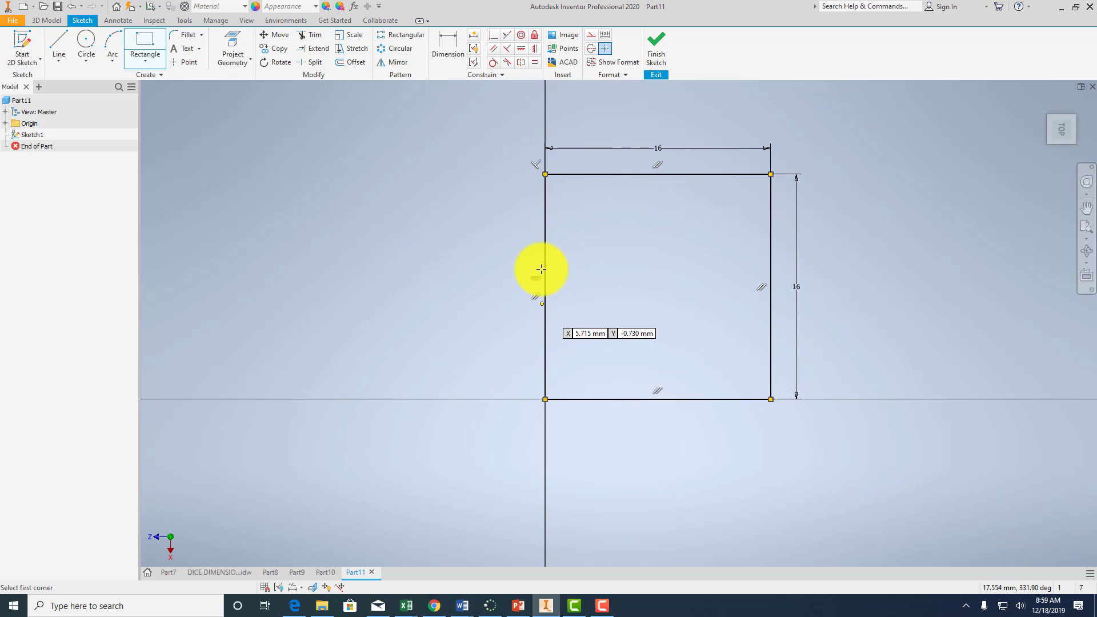
pyautogui.click(657, 50)
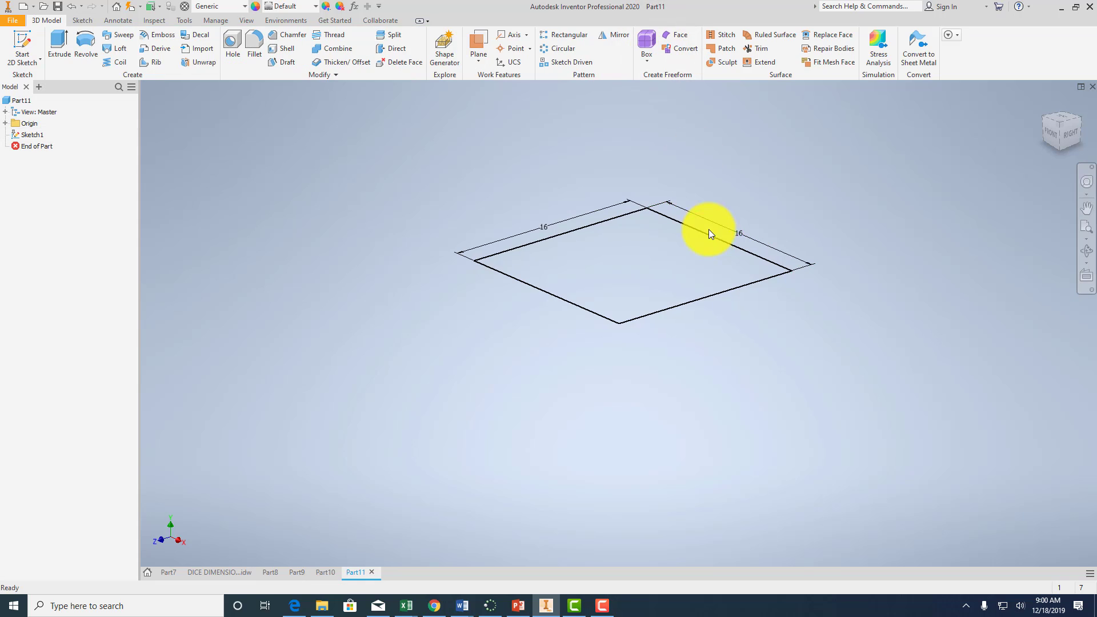
# Extrude the square profile 16 mm upward into a solid cube.
pyautogui.moveTo(709, 233); pyautogui.dragTo(668, 397, button='middle')
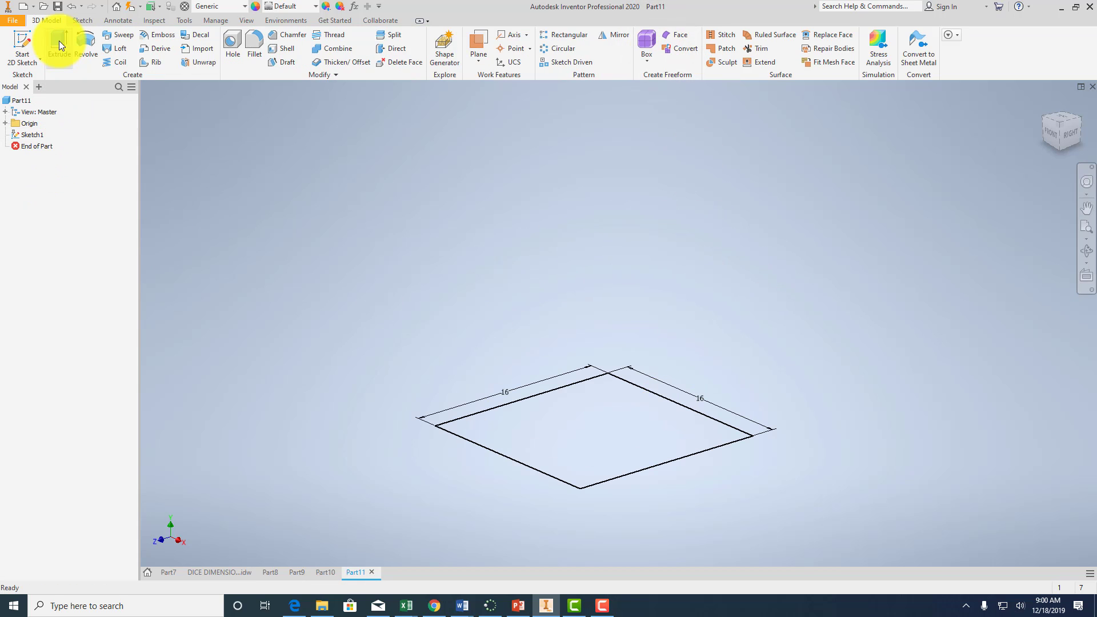
pyautogui.click(60, 43)
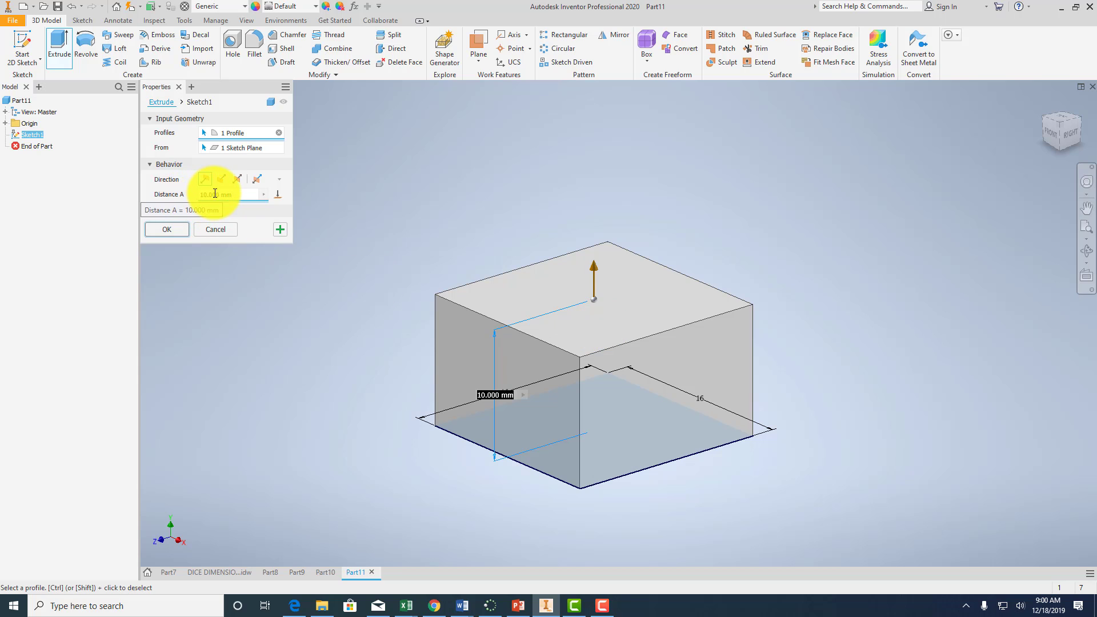
pyautogui.write('16')
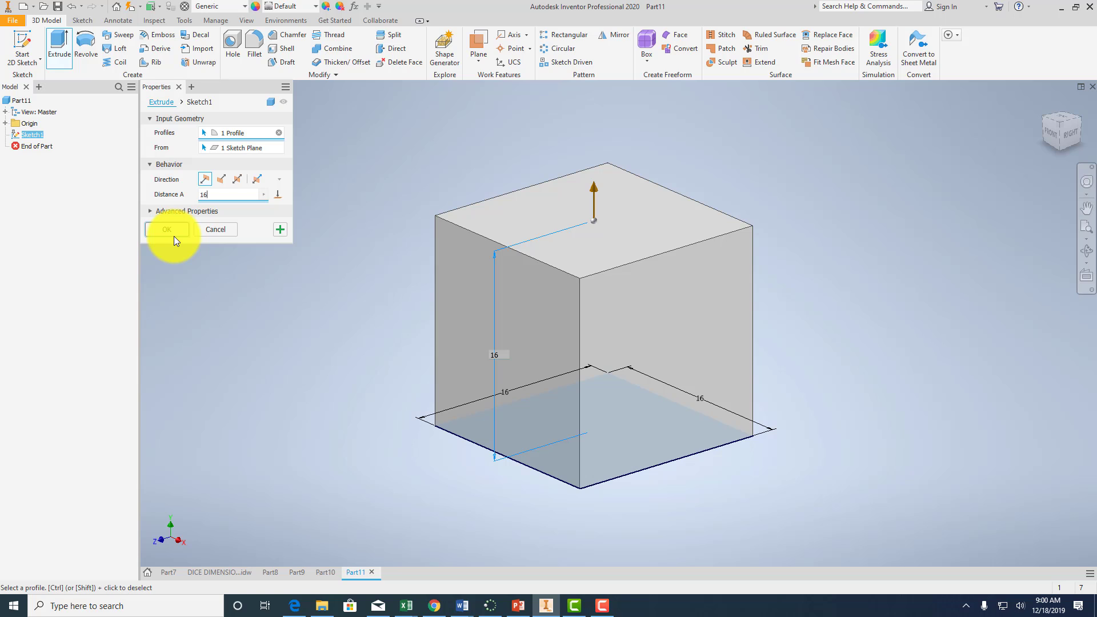
pyautogui.click(167, 229)
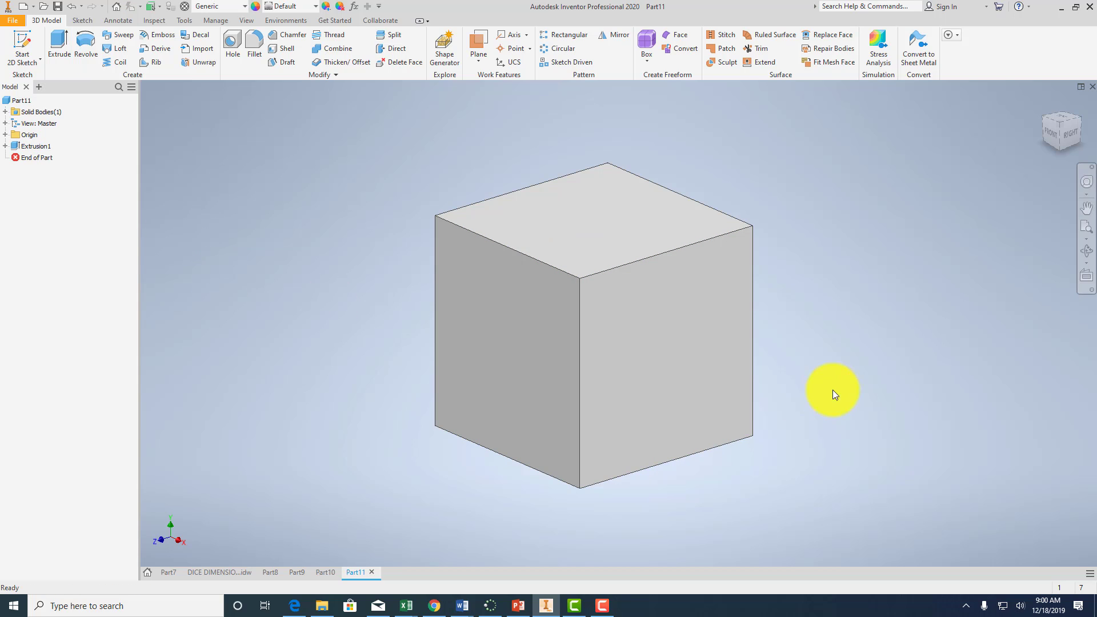
# Start a new sketch on the cube's top face and draw a 3 mm diameter circle in its upper-right area.
pyautogui.click(567, 226)
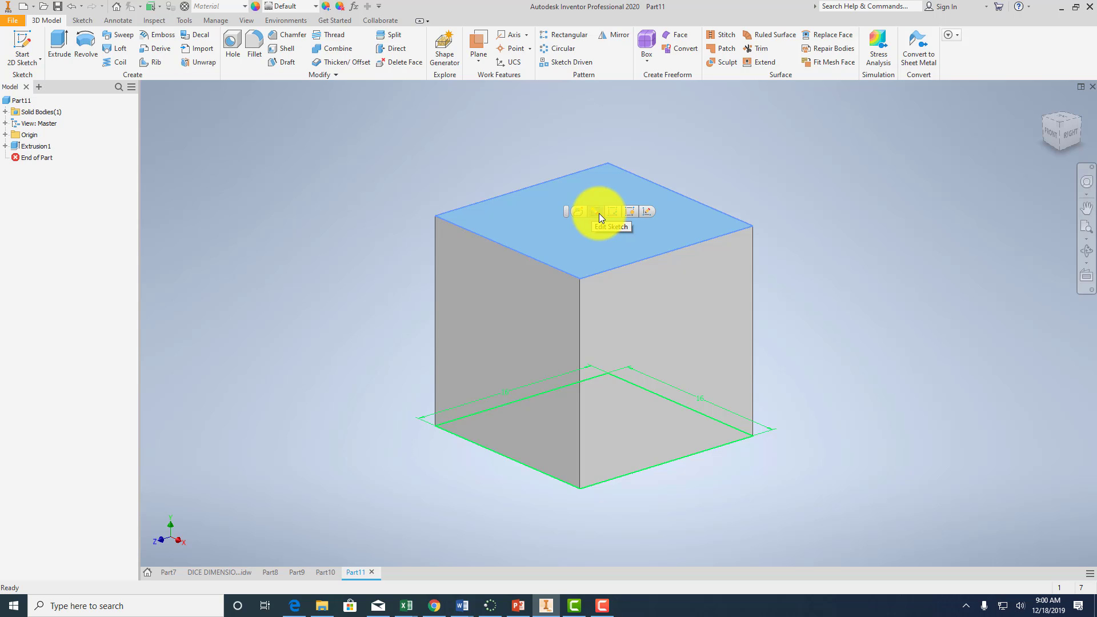
pyautogui.click(646, 211)
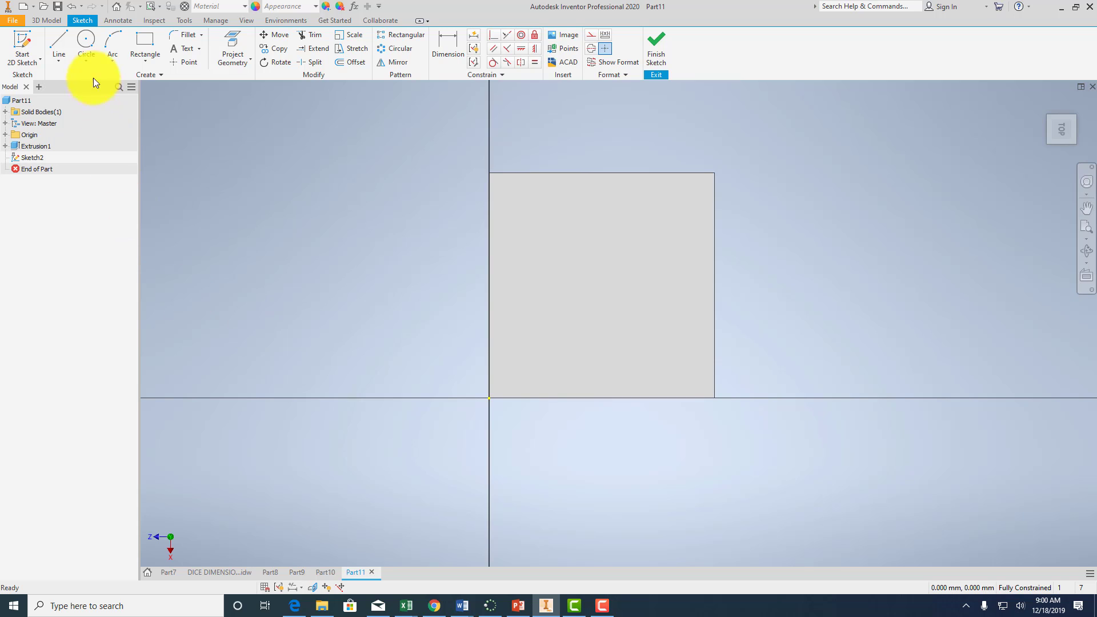
pyautogui.click(84, 39)
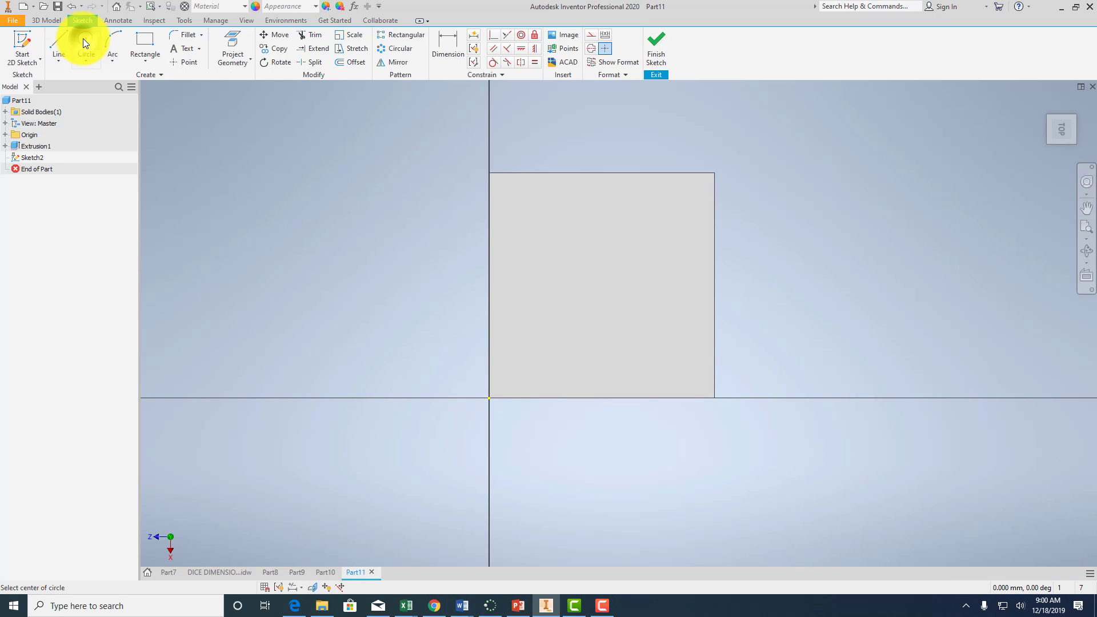
pyautogui.click(643, 228)
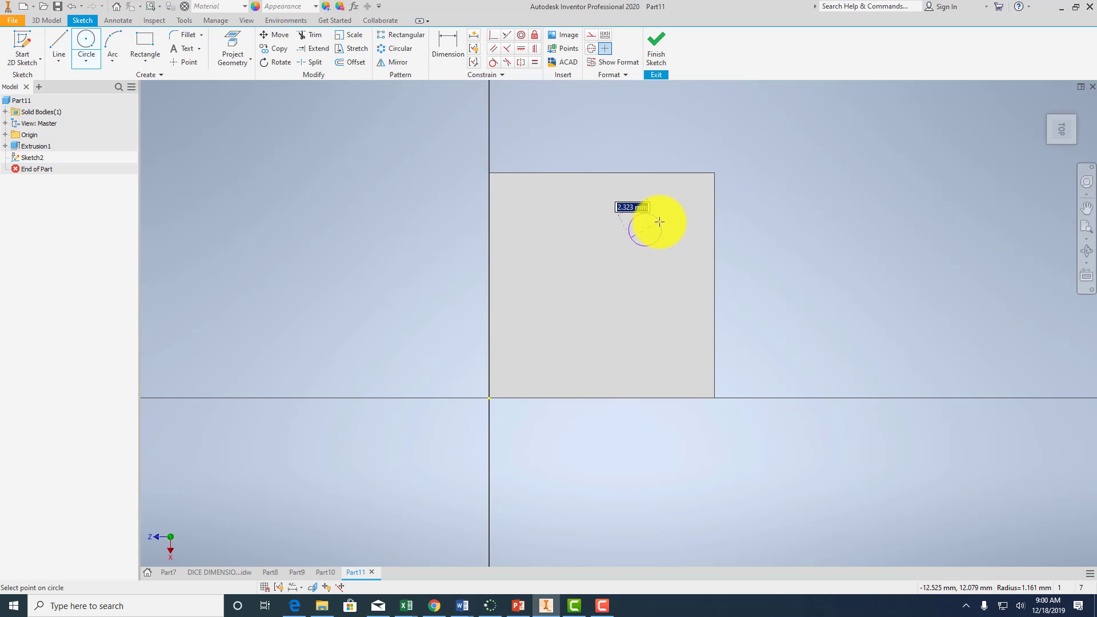
pyautogui.write('3')
pyautogui.press('Return')
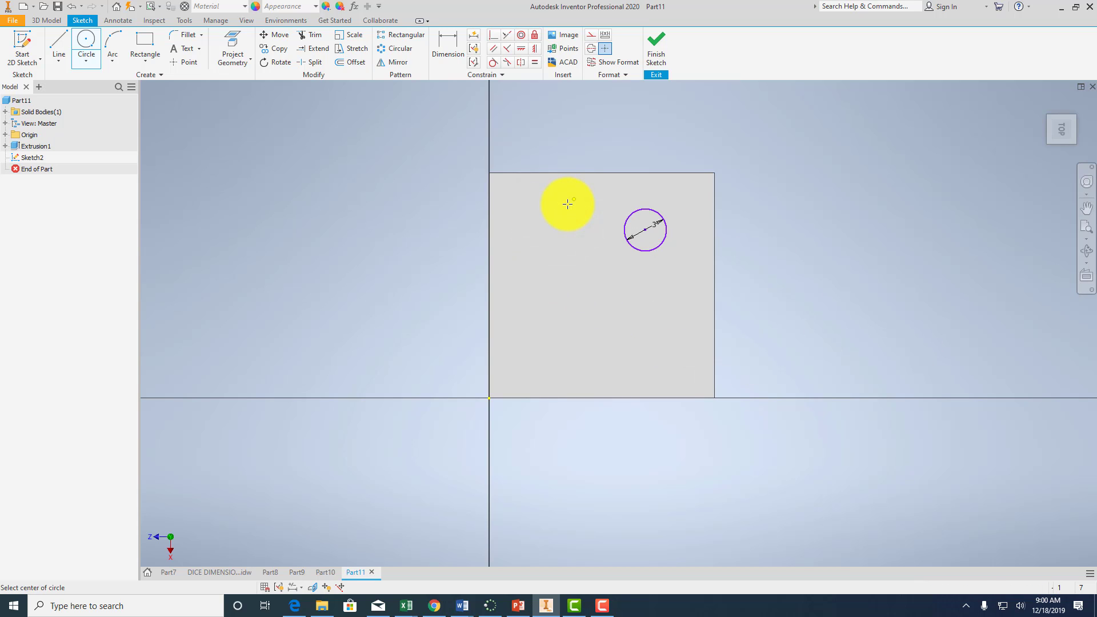
# Draw four more 3 mm diameter circles on the face, one at the upper left and three across the lower half.
pyautogui.click(632, 301)
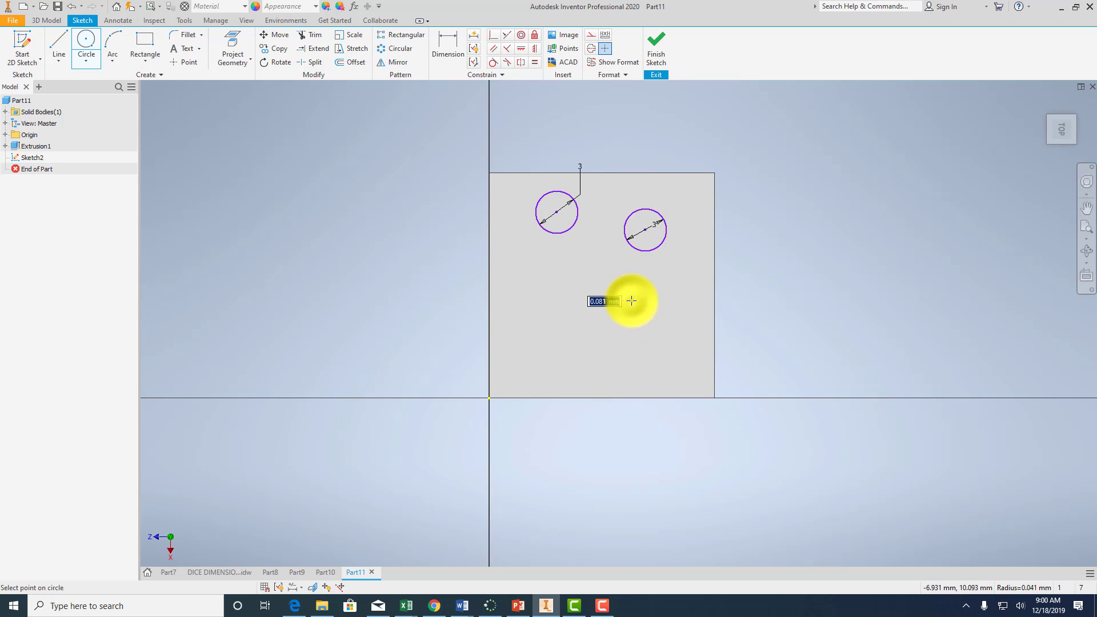
pyautogui.write('3')
pyautogui.press('Return')
pyautogui.click(569, 314)
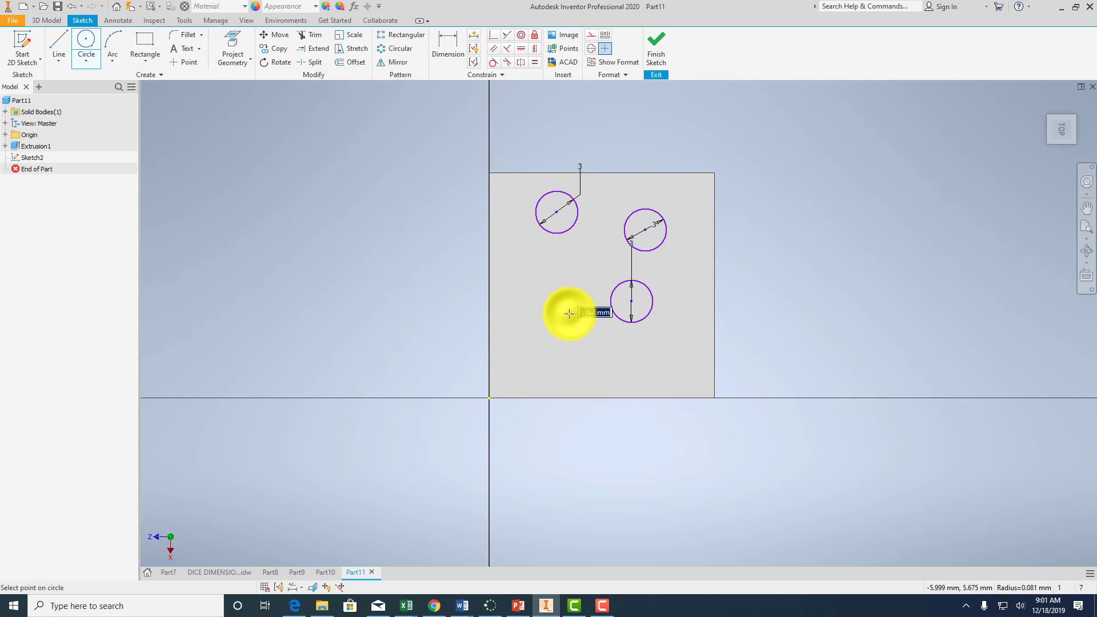
pyautogui.write('3')
pyautogui.press('Return')
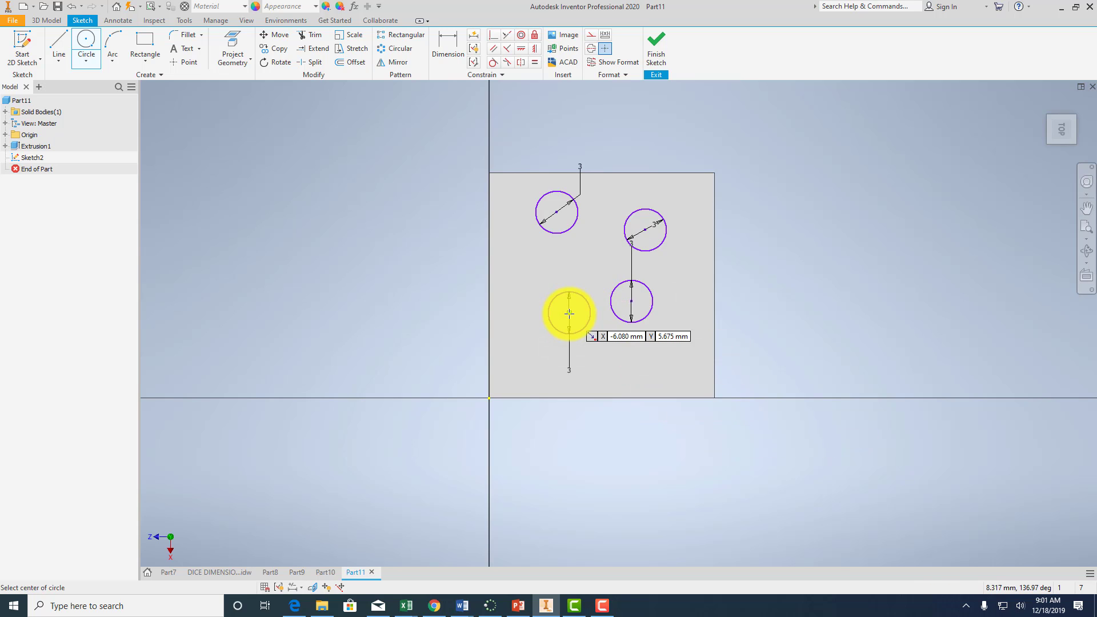
pyautogui.click(620, 354)
pyautogui.write('3')
pyautogui.press('Return')
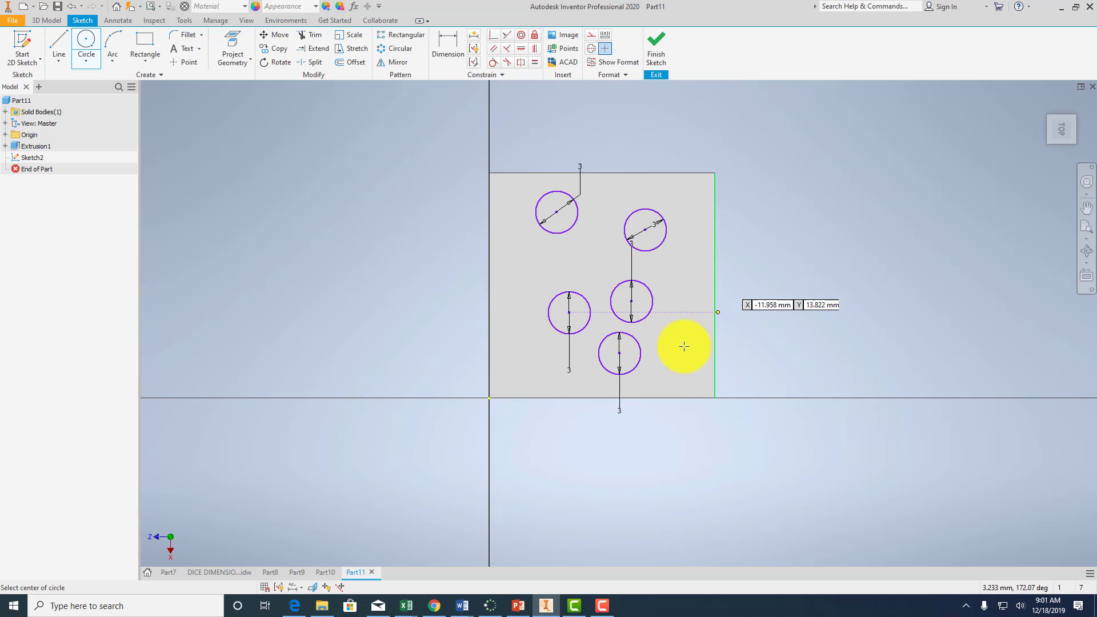
# Dimension the upper-left circle's centre 4 mm from the face's top edge.
pyautogui.click(449, 44)
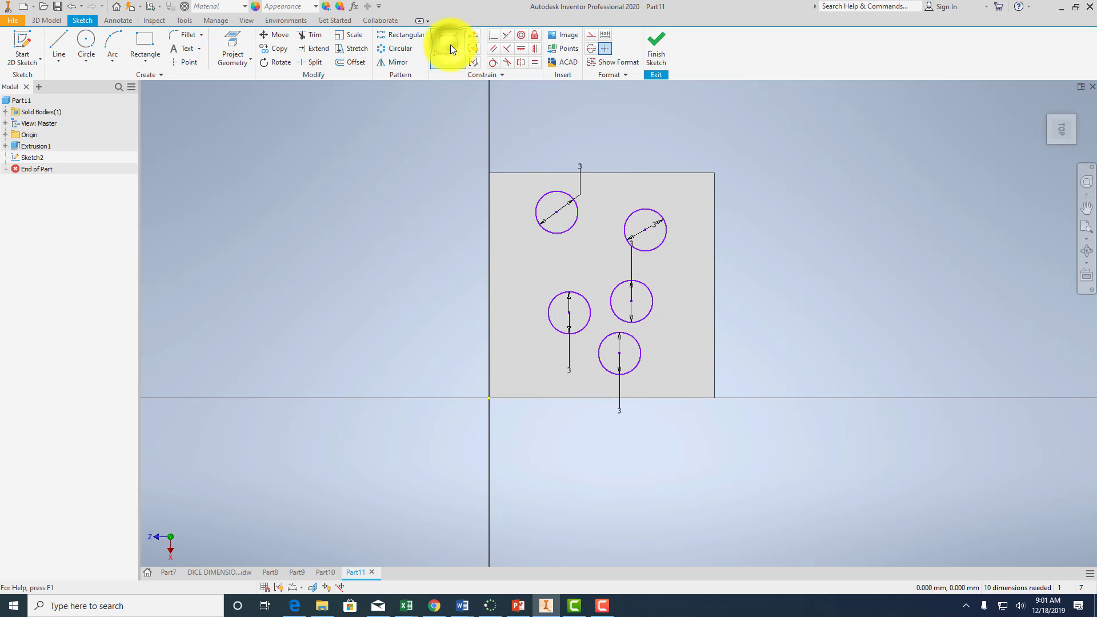
pyautogui.click(557, 213)
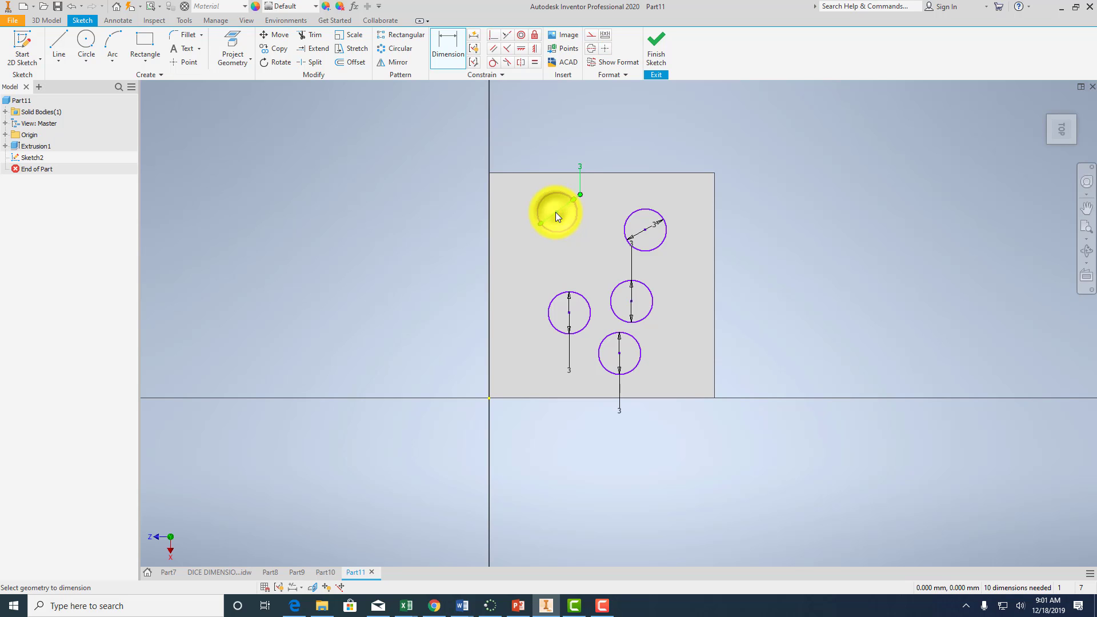
pyautogui.click(558, 174)
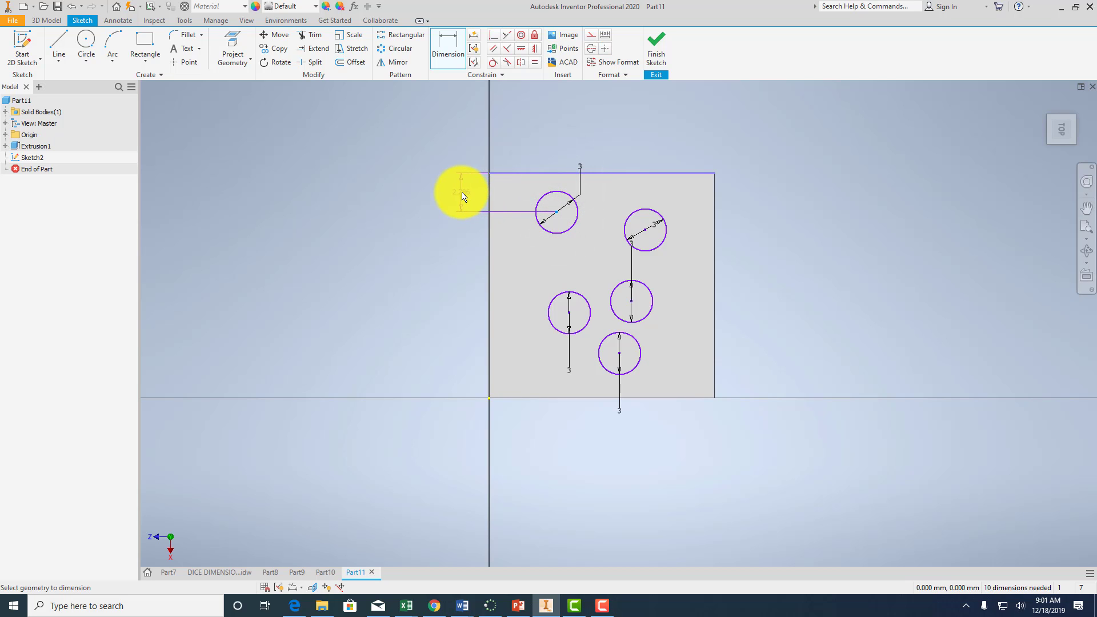
pyautogui.click(463, 197)
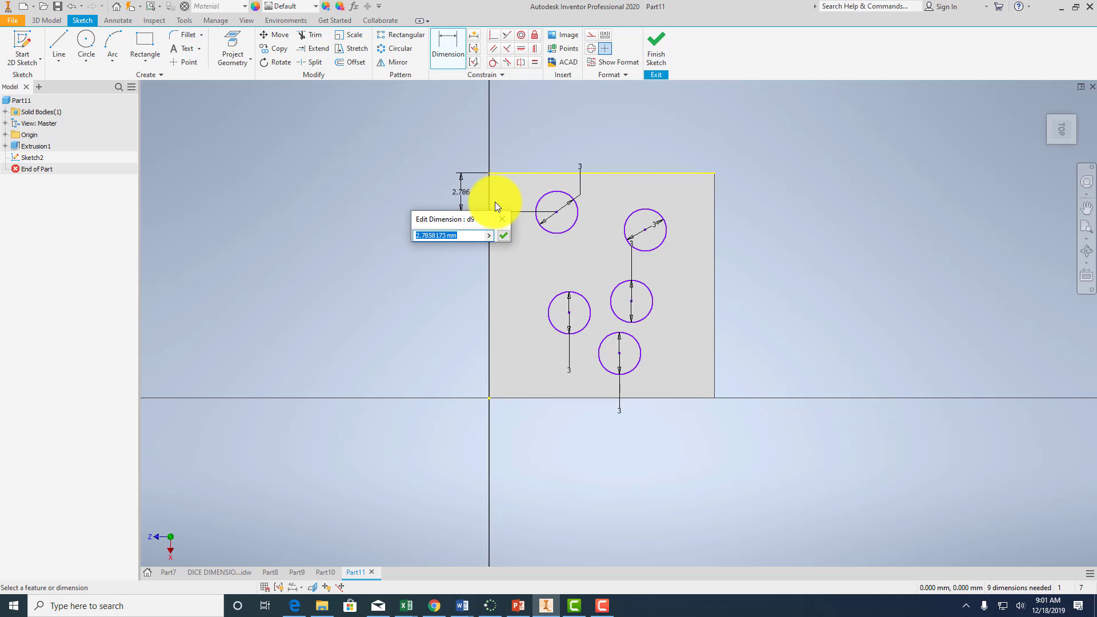
pyautogui.write('4')
pyautogui.press('Return')
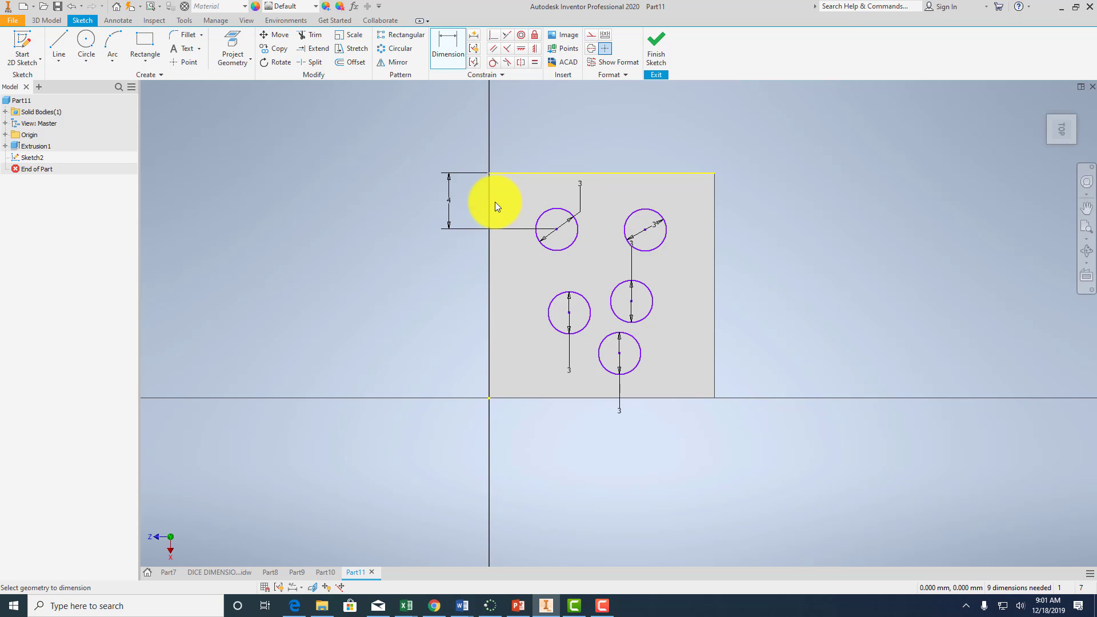
# Dimension the upper-left circle's centre 4 mm from the face's left edge.
pyautogui.click(557, 229)
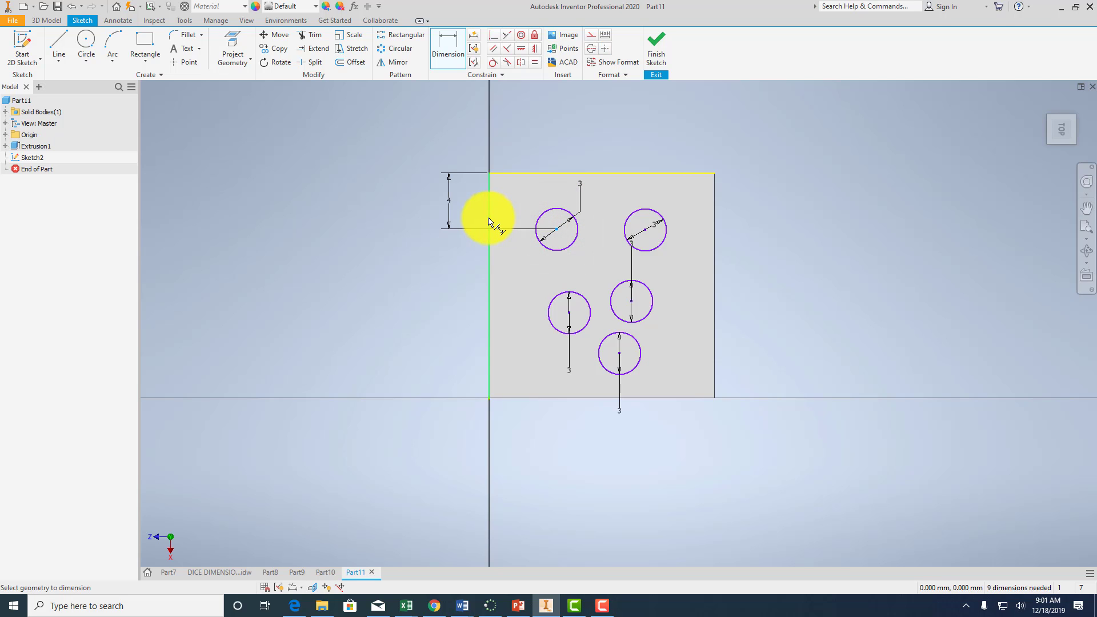
pyautogui.click(489, 224)
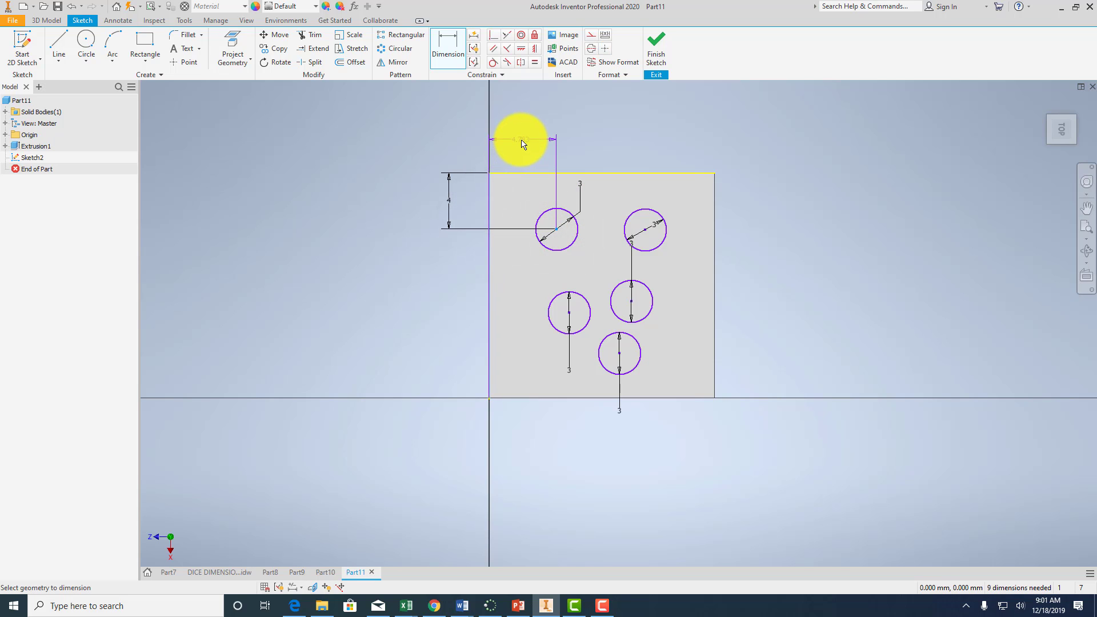
pyautogui.click(521, 141)
pyautogui.write('4')
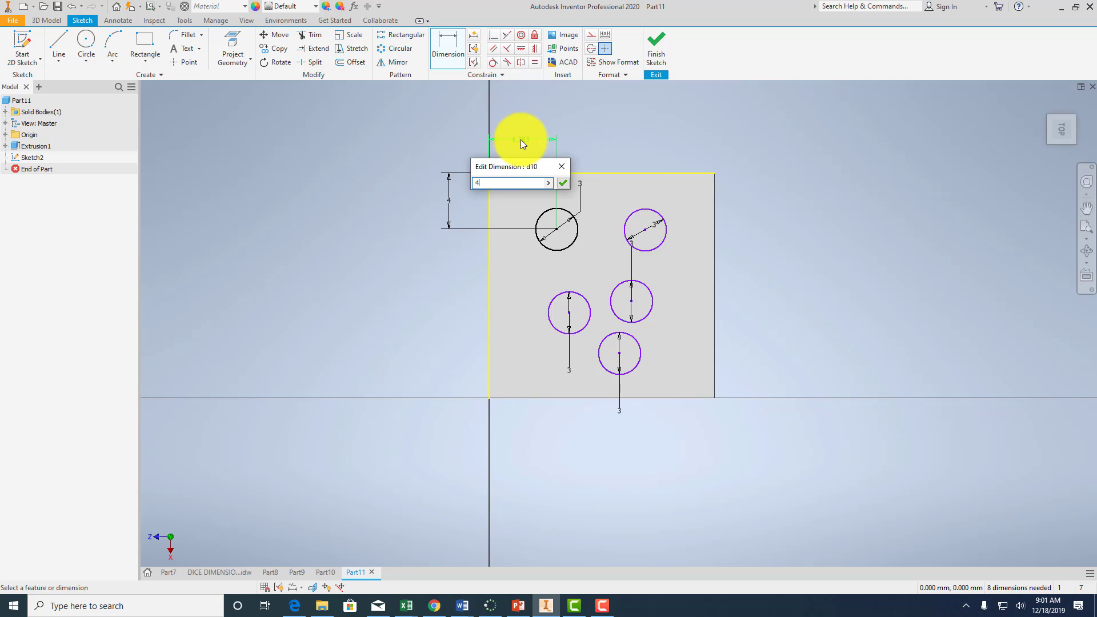
pyautogui.press('Return')
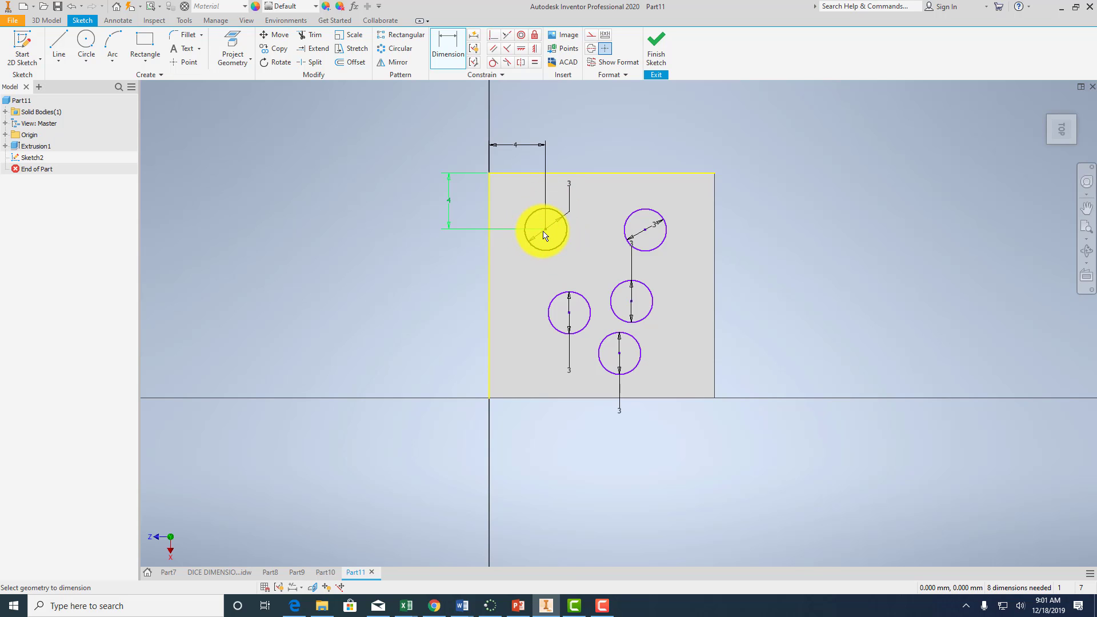
pyautogui.click(490, 237)
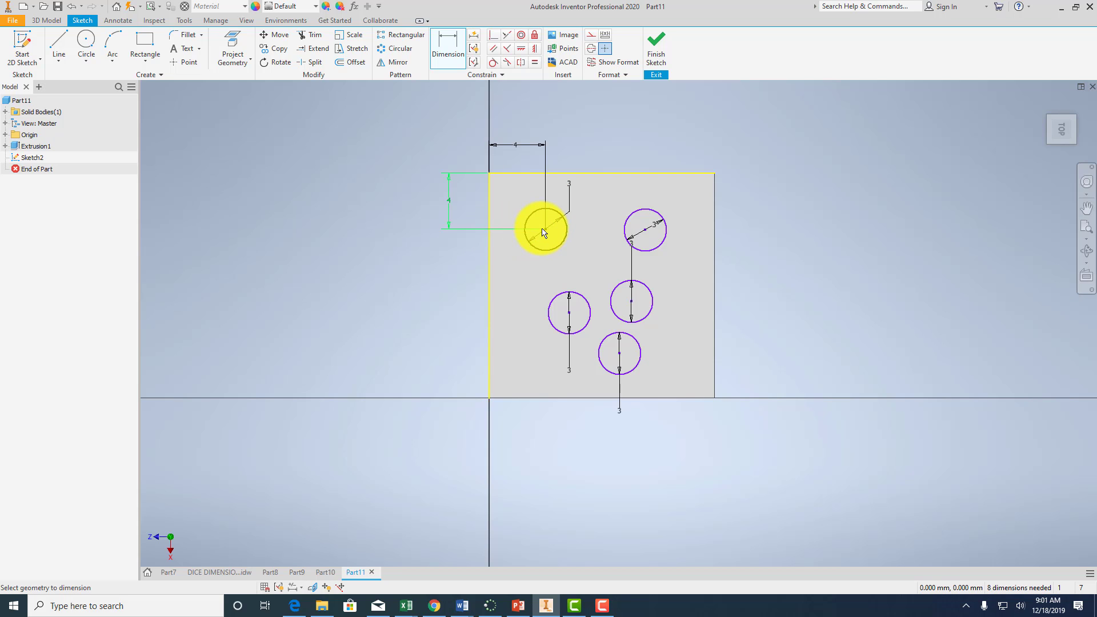
# Dimension the upper-right circle's centre 4 mm from the face's top edge.
pyautogui.click(555, 173)
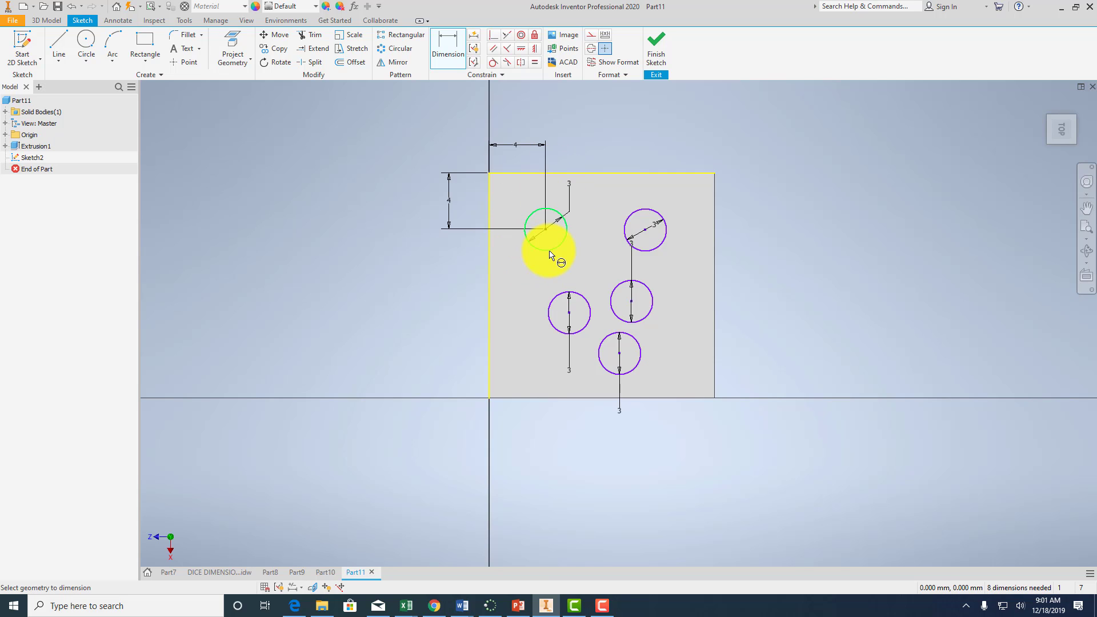
pyautogui.click(647, 234)
pyautogui.click(765, 188)
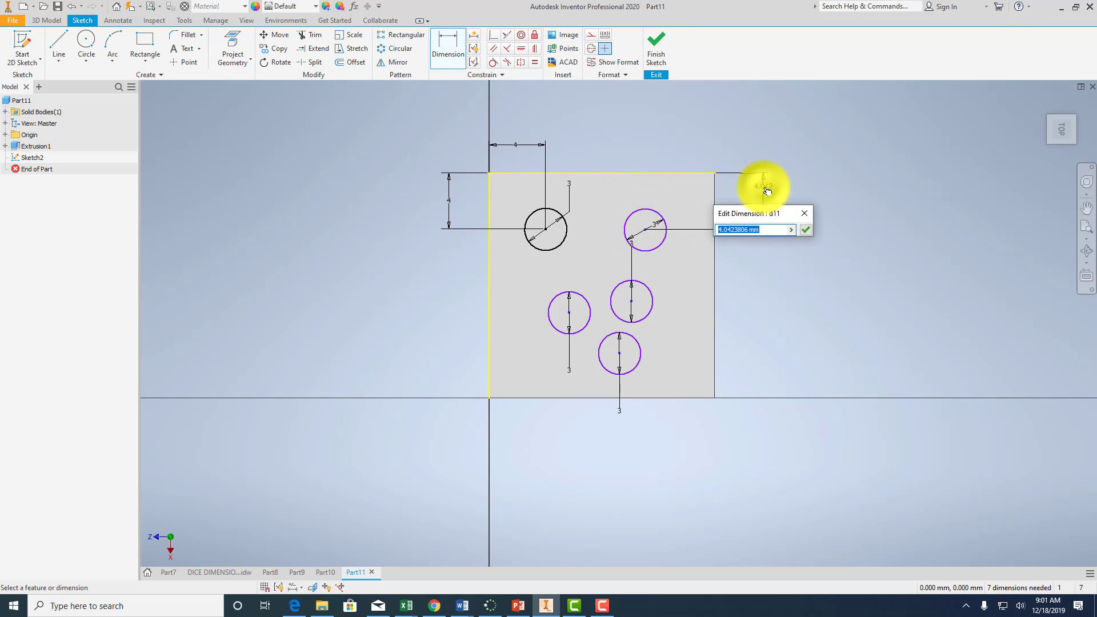
pyautogui.write('4')
pyautogui.press('Return')
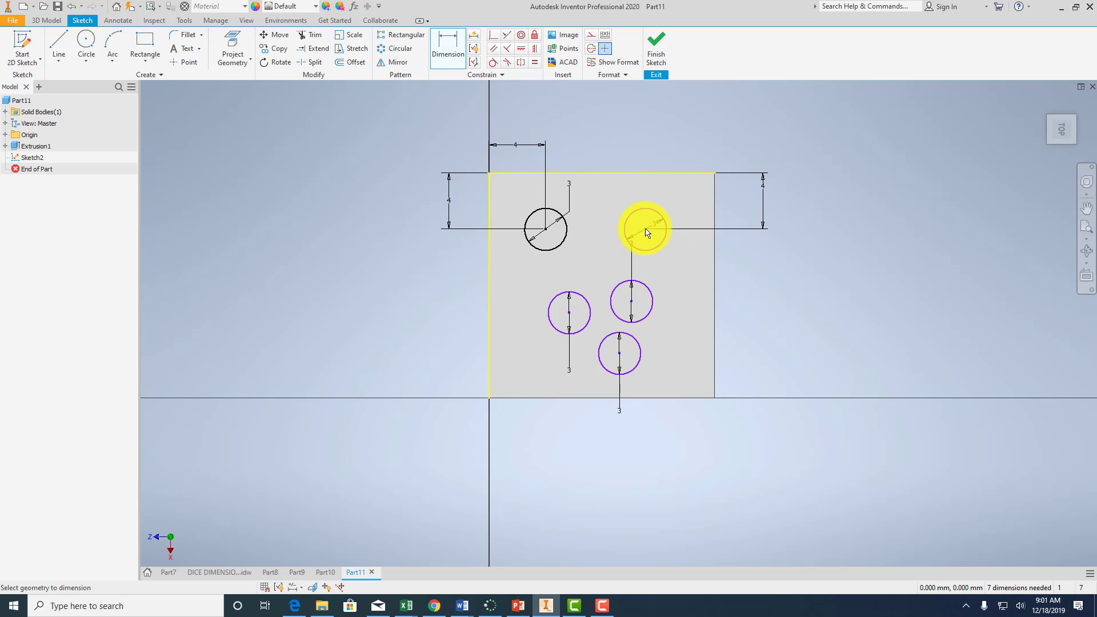
# Dimension the upper-right circle's centre 4 mm from the face's right edge.
pyautogui.click(648, 231)
pyautogui.click(714, 212)
pyautogui.click(678, 154)
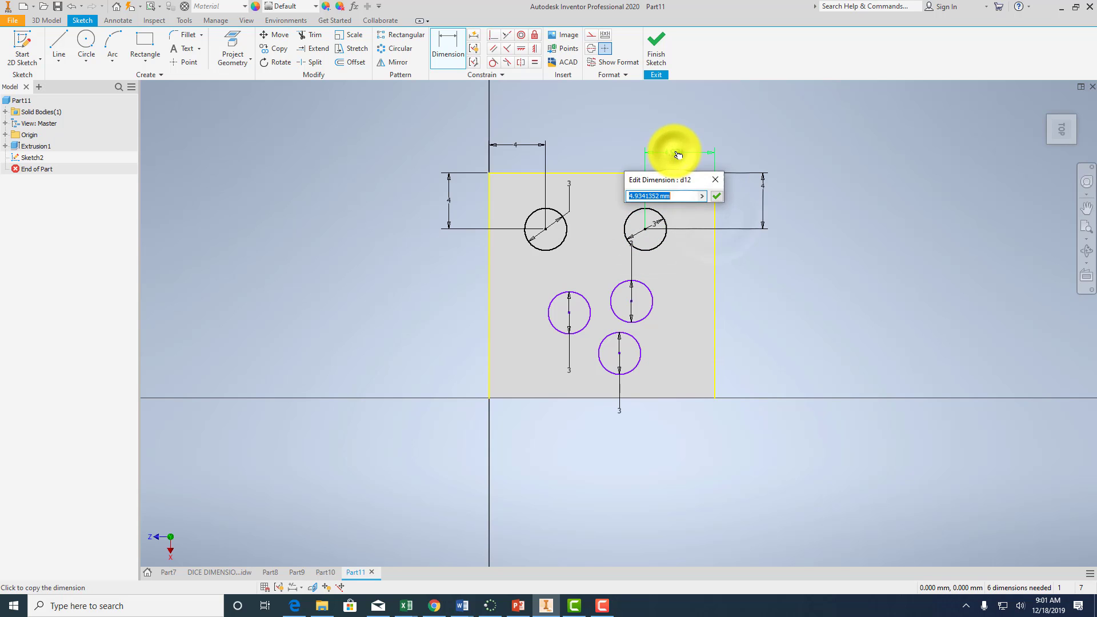
pyautogui.write('4')
pyautogui.press('Return')
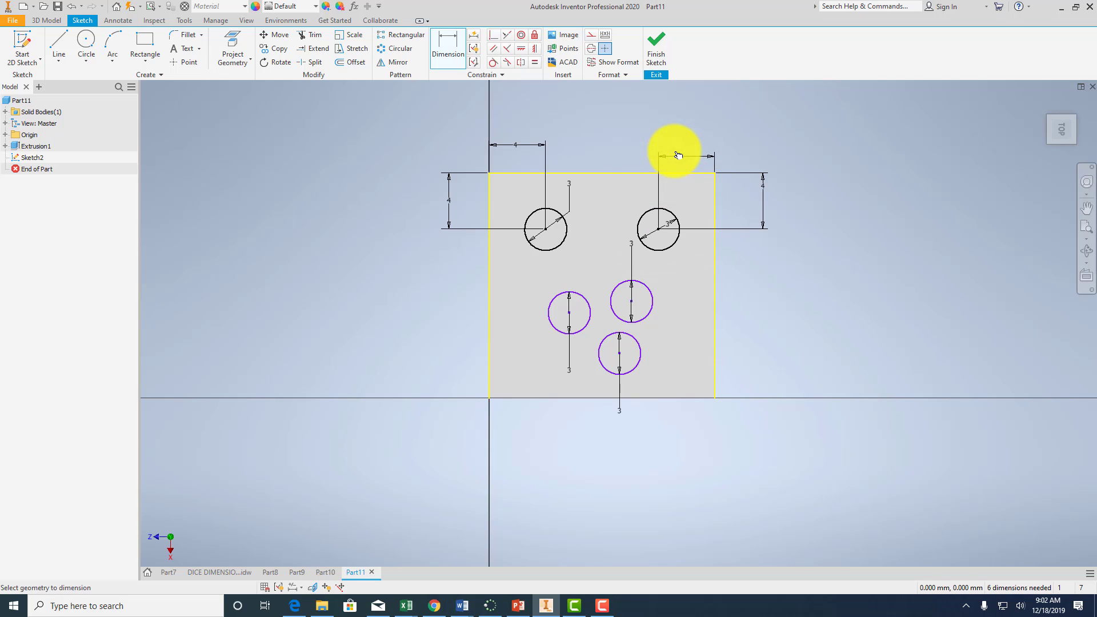
# Dimension the middle circle's centre 8 mm from the face's right edge.
pyautogui.click(631, 306)
pyautogui.click(715, 318)
pyautogui.click(670, 435)
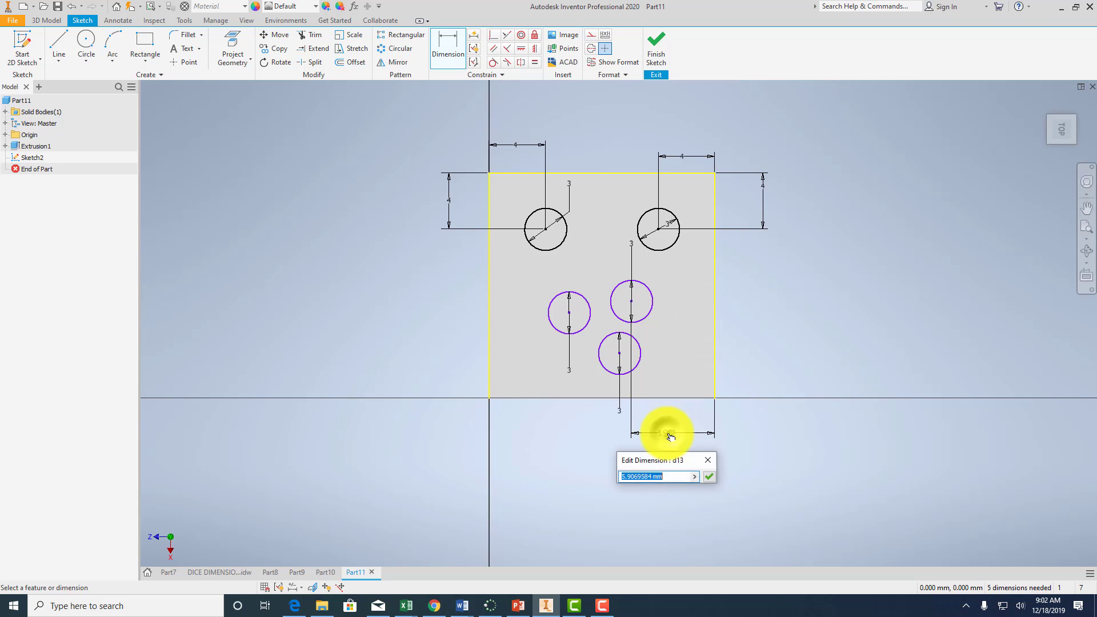
pyautogui.write('8')
pyautogui.press('Return')
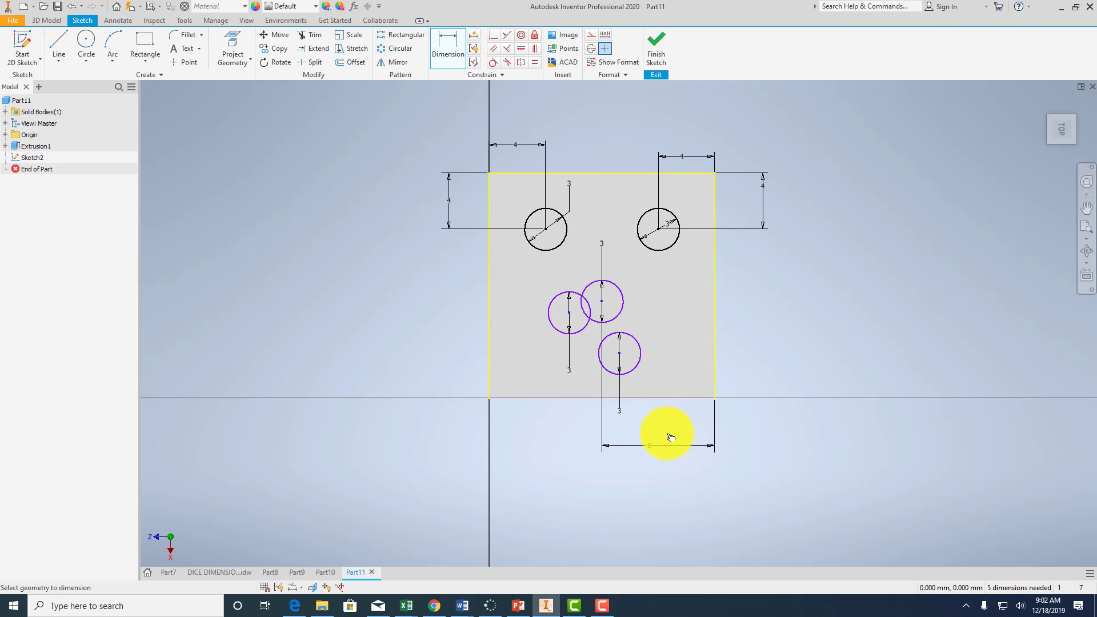
# Dimension the middle circle's centre 8 mm from the face's bottom edge.
pyautogui.click(606, 306)
pyautogui.click(666, 396)
pyautogui.click(785, 366)
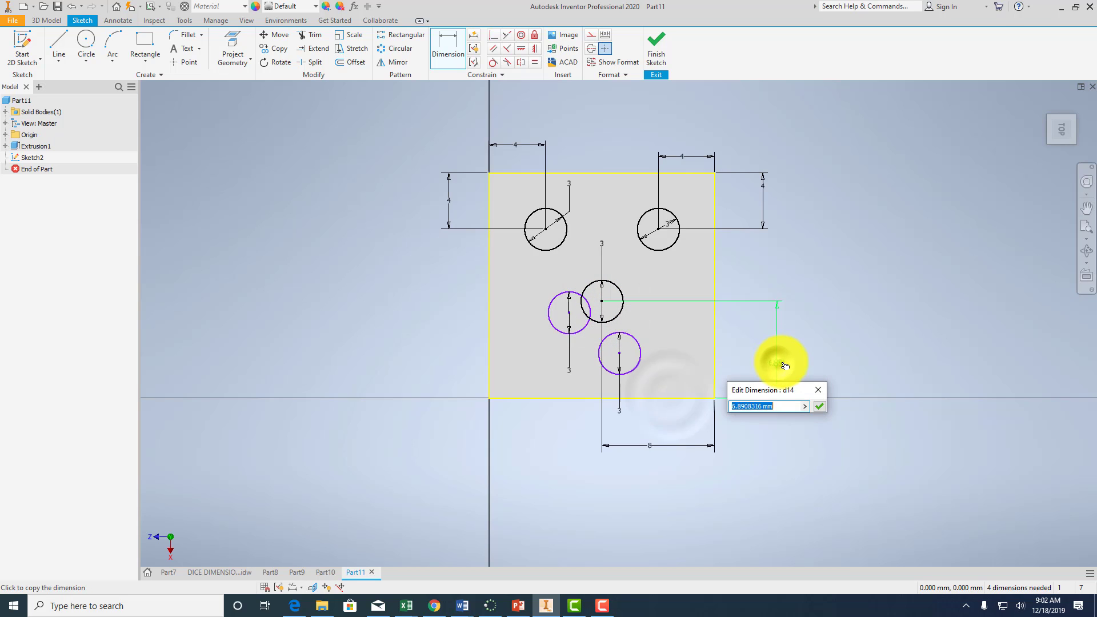
pyautogui.write('8')
pyautogui.press('Return')
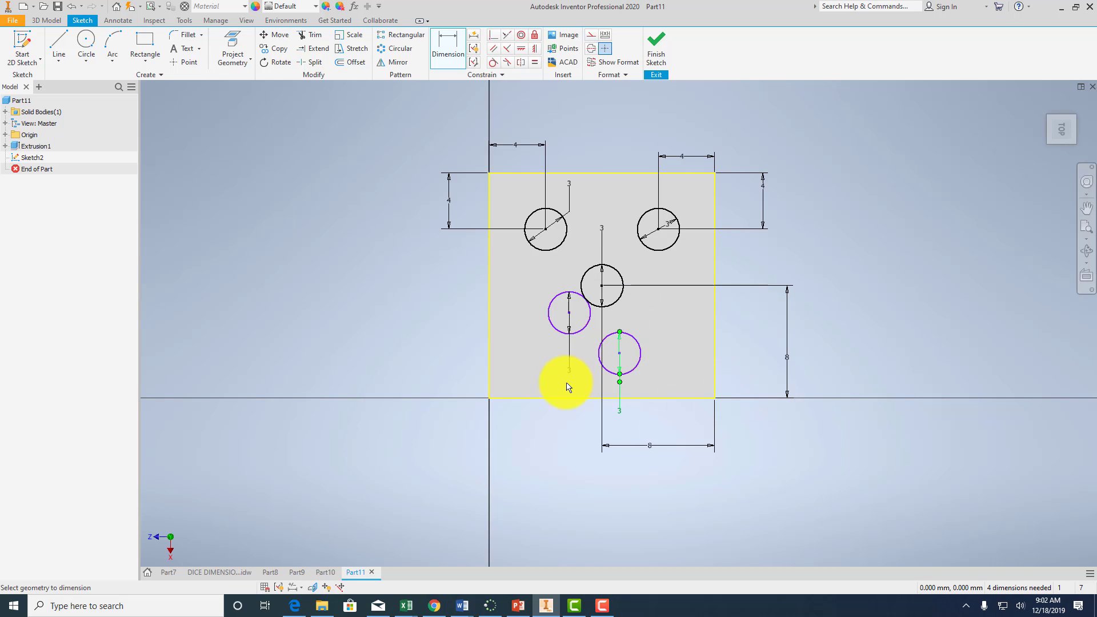
# Dimension the lower-right circle's centre 4 mm from the face's right edge.
pyautogui.click(620, 358)
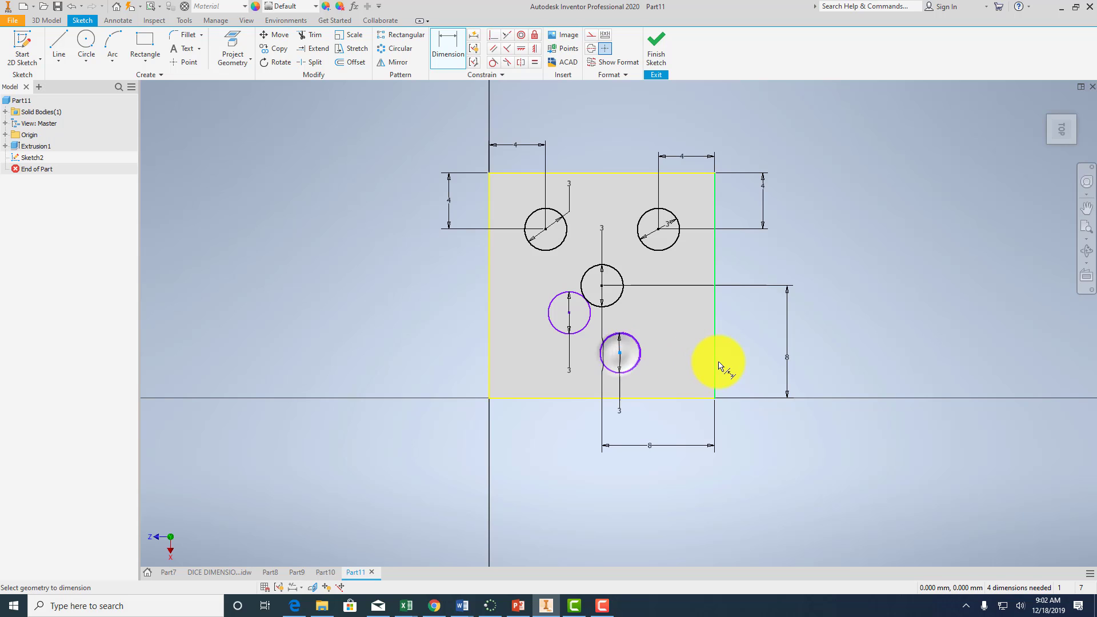
pyautogui.click(712, 365)
pyautogui.click(666, 426)
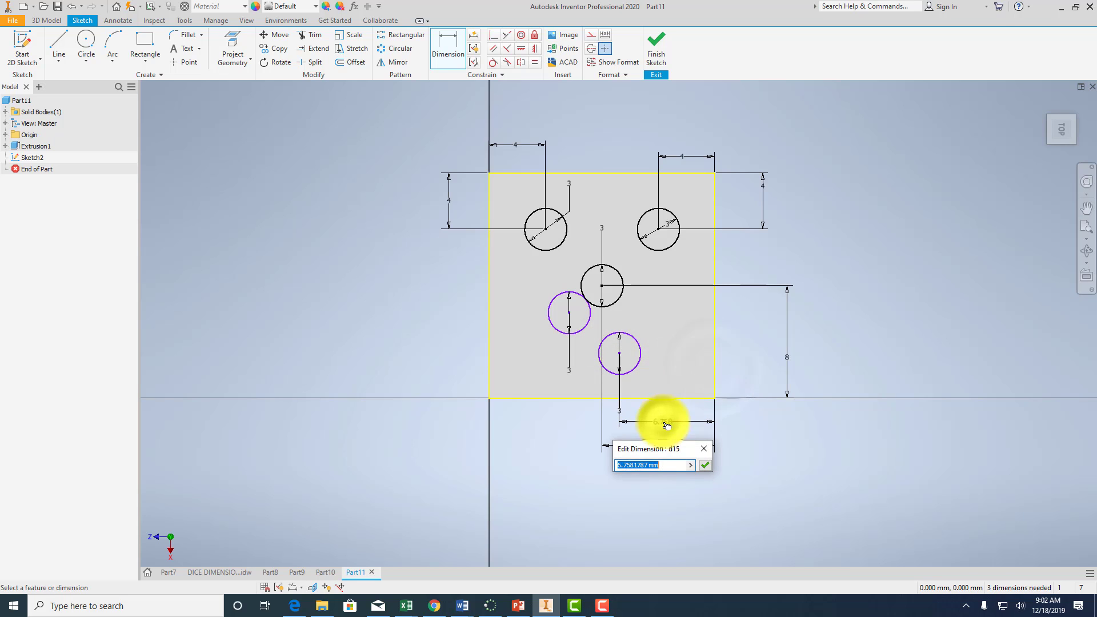
pyautogui.write('4')
pyautogui.press('Return')
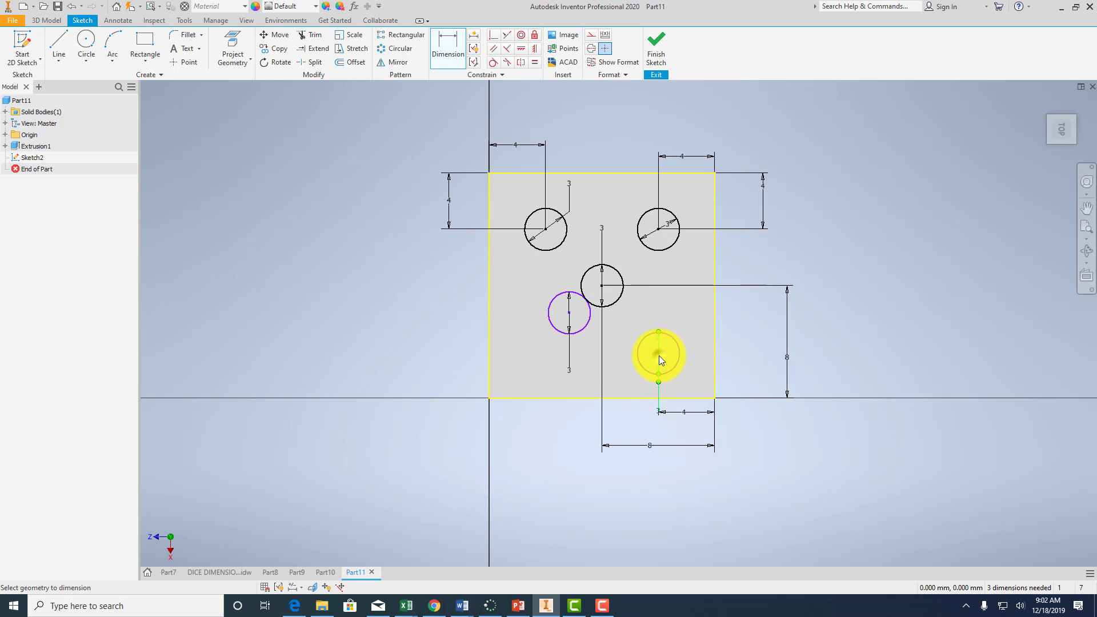
# Dimension the lower-right circle's centre 4 mm from the face's bottom edge.
pyautogui.click(660, 356)
pyautogui.click(690, 398)
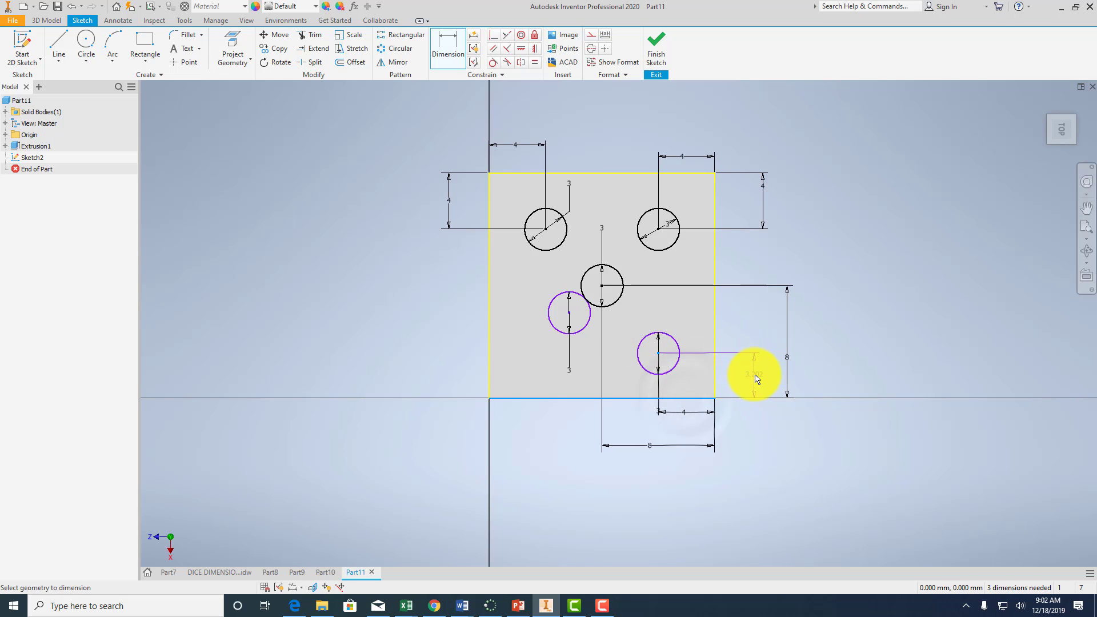
pyautogui.click(756, 377)
pyautogui.write('4')
pyautogui.press('Return')
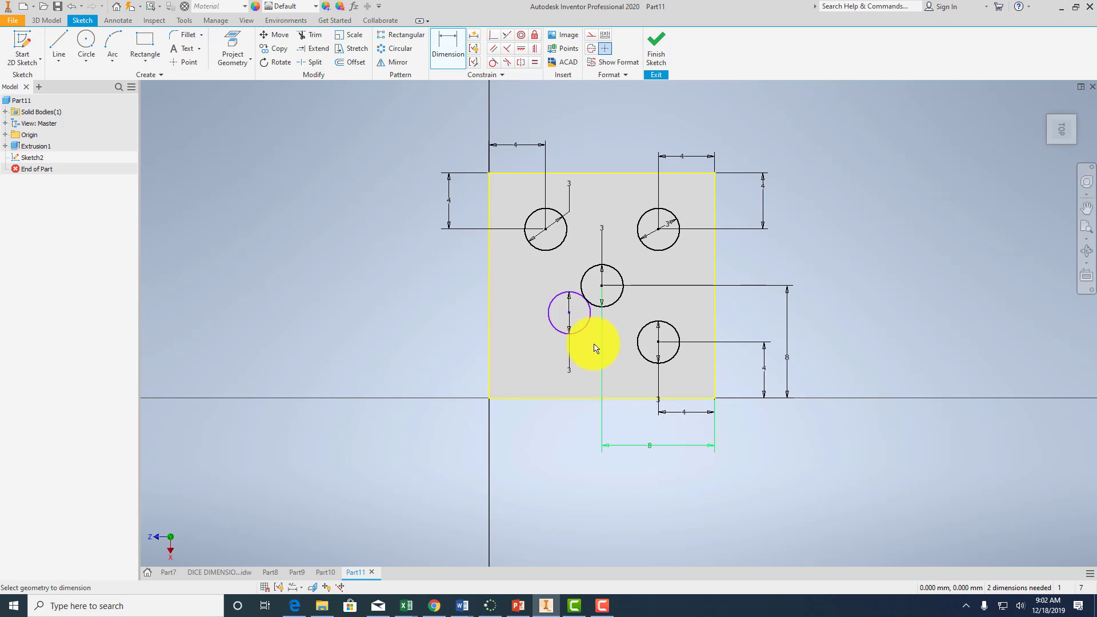
# Dimension the lower-left circle's centre 4 mm from the face's bottom edge.
pyautogui.click(569, 315)
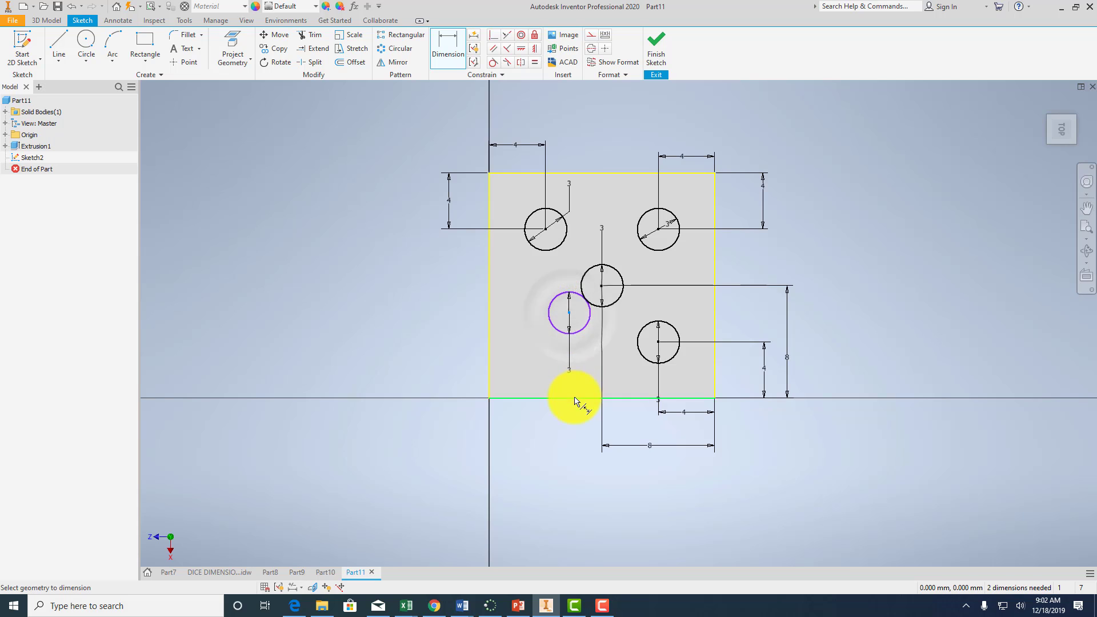
pyautogui.click(575, 398)
pyautogui.click(448, 369)
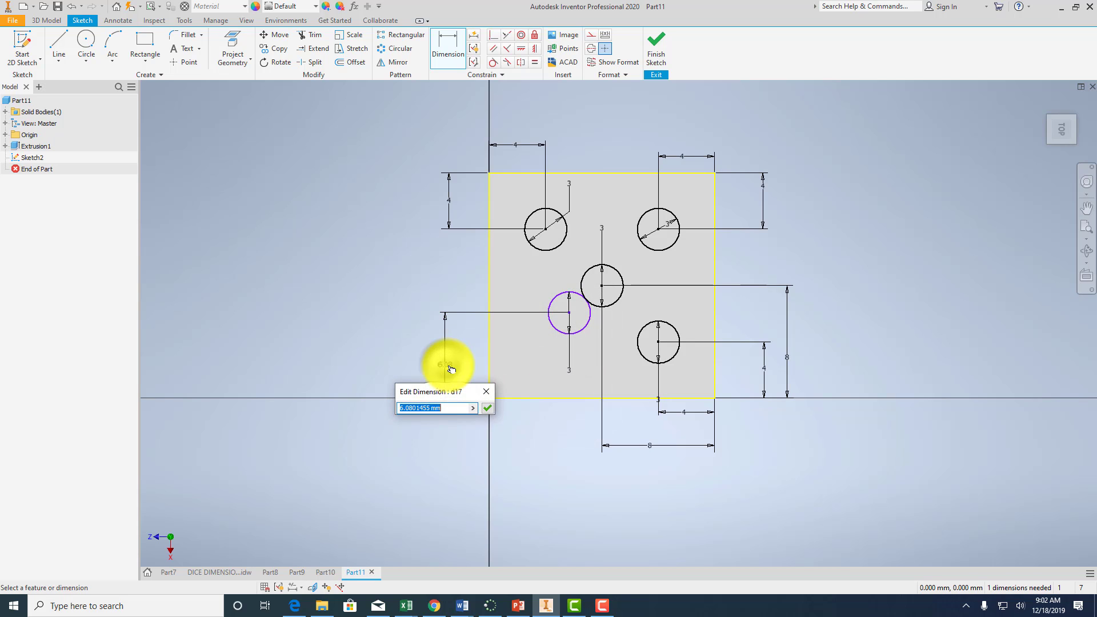
pyautogui.write('4')
pyautogui.press('Return')
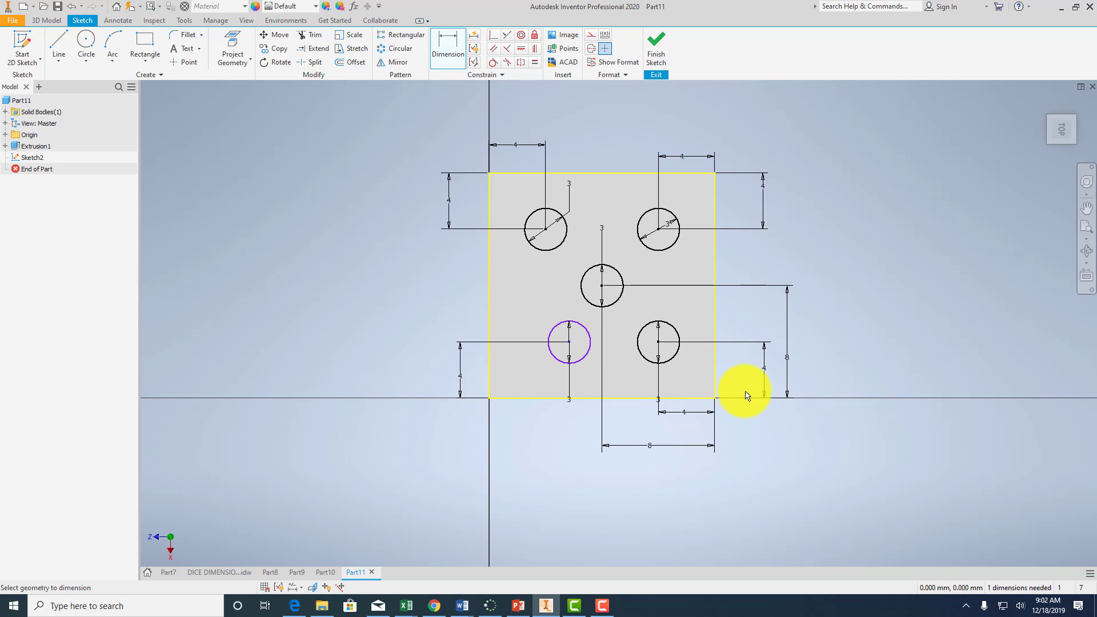
# Dimension the lower-left circle's centre 4 mm from the face's left edge and finish the sketch.
pyautogui.click(569, 347)
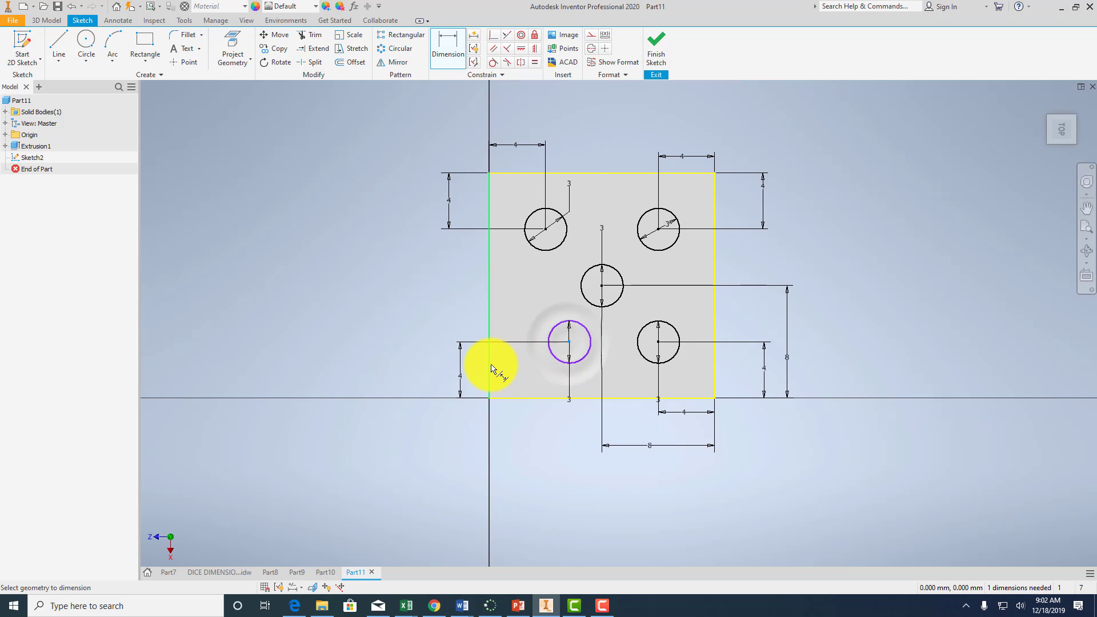
pyautogui.click(489, 364)
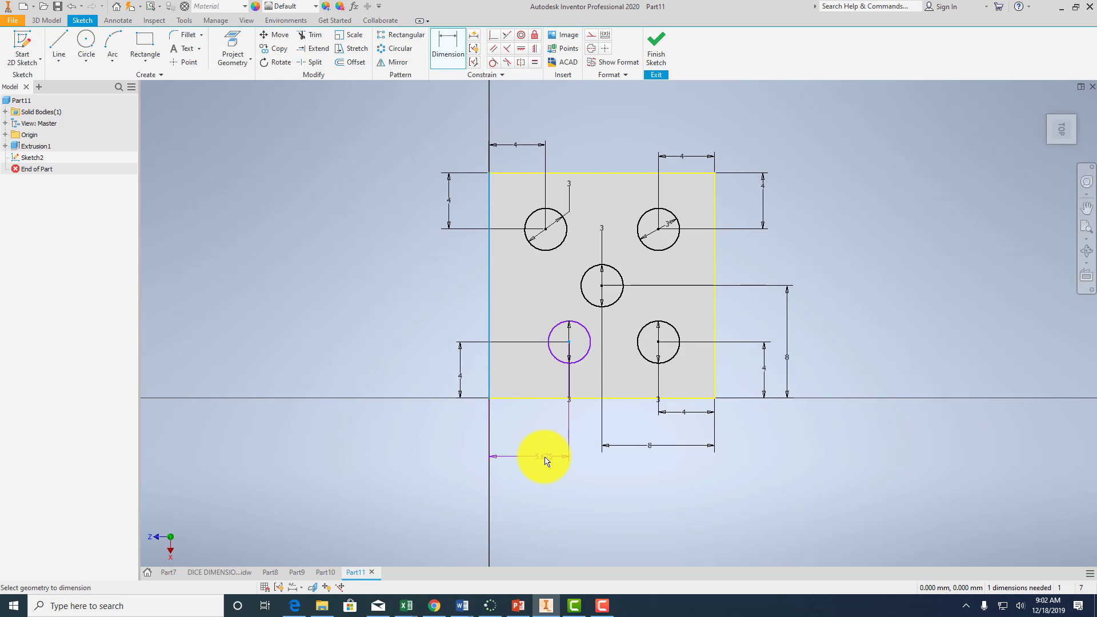
pyautogui.click(545, 459)
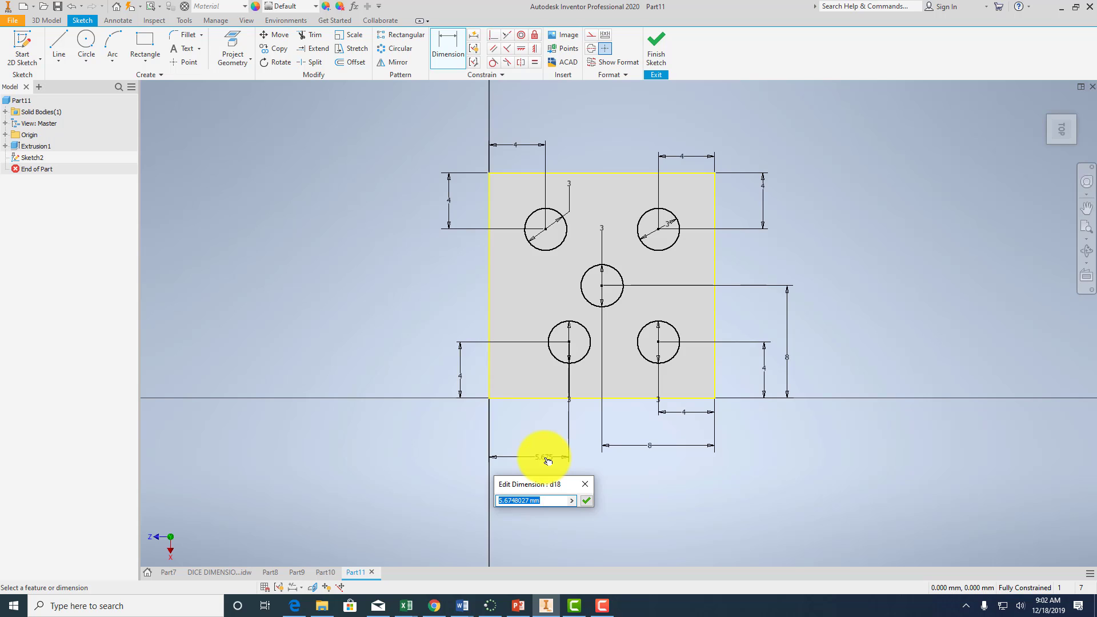
pyautogui.write('4')
pyautogui.press('Return')
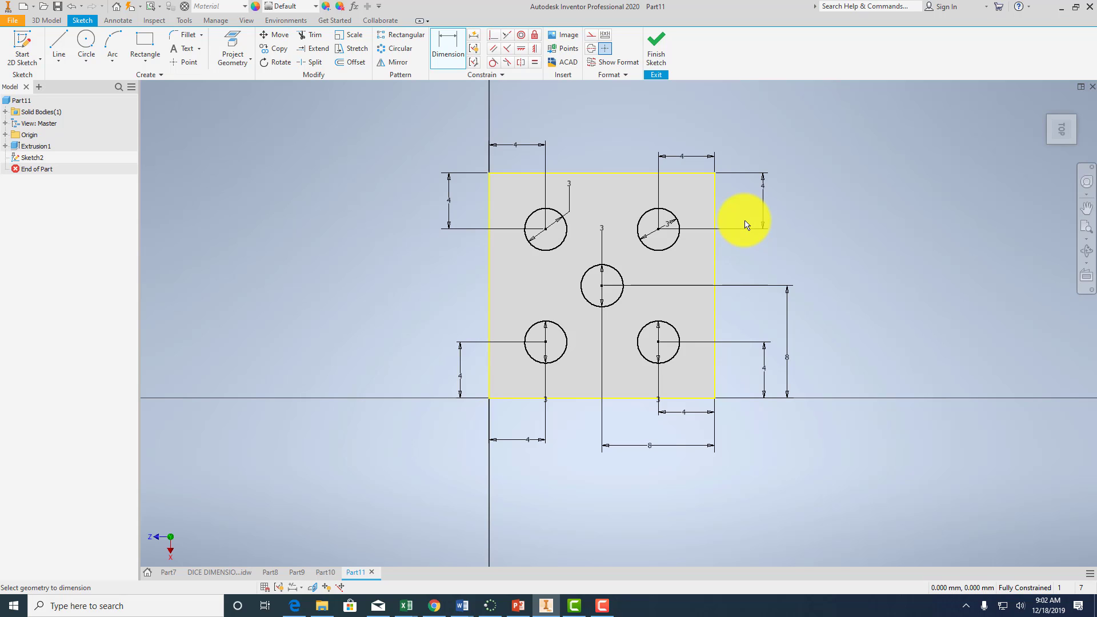
pyautogui.click(659, 40)
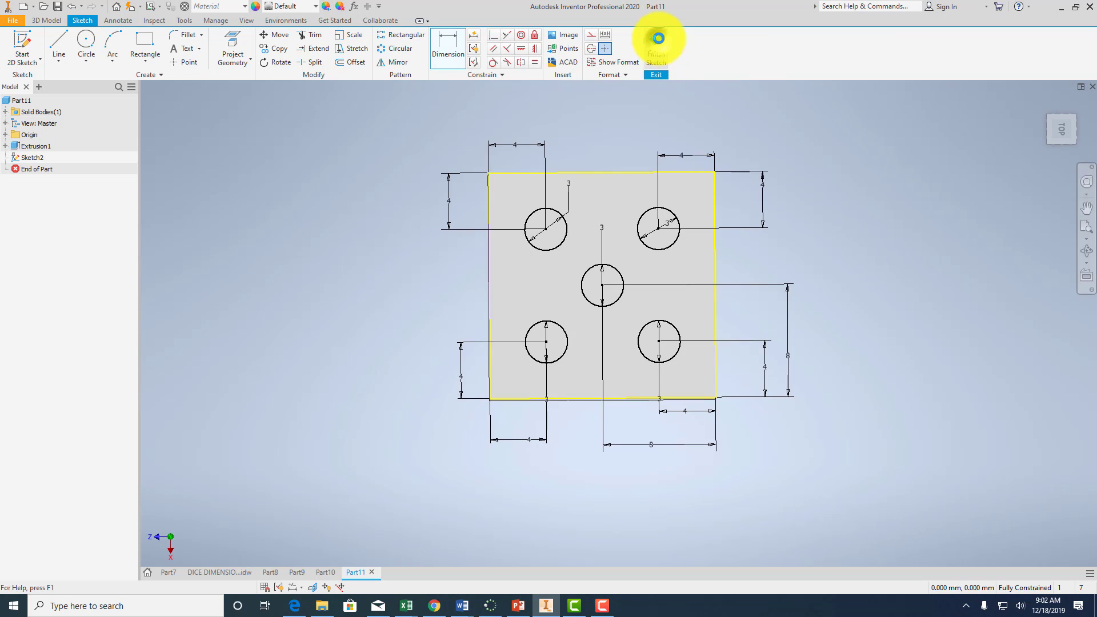
# Start an Extrude with all five circles on the cube's top face as profiles.
pyautogui.moveTo(798, 319); pyautogui.dragTo(756, 435)
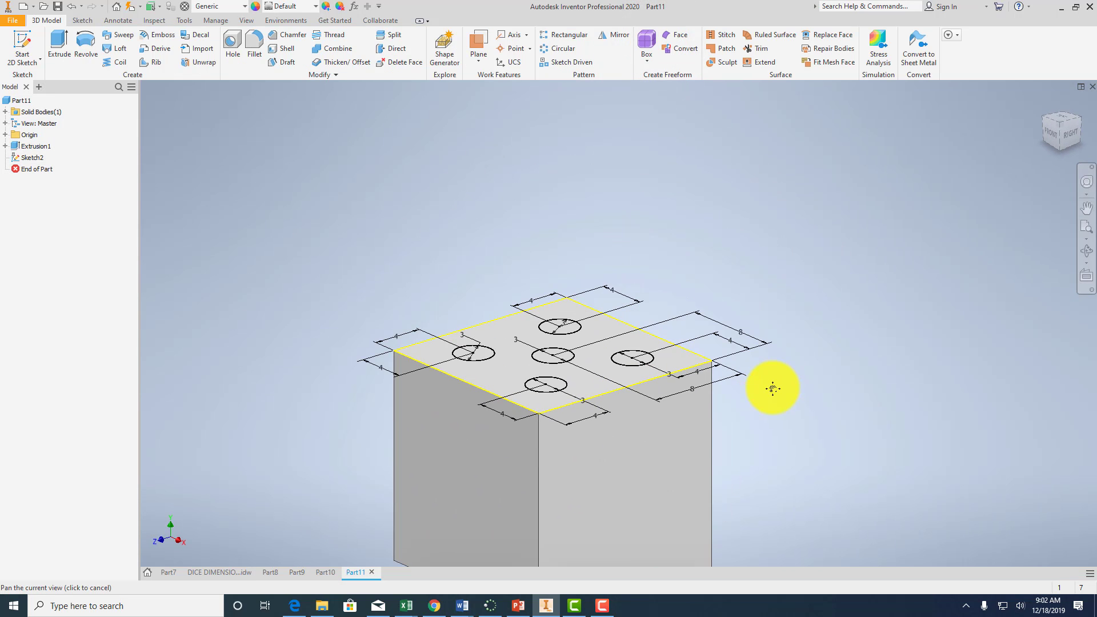
pyautogui.press('Escape')
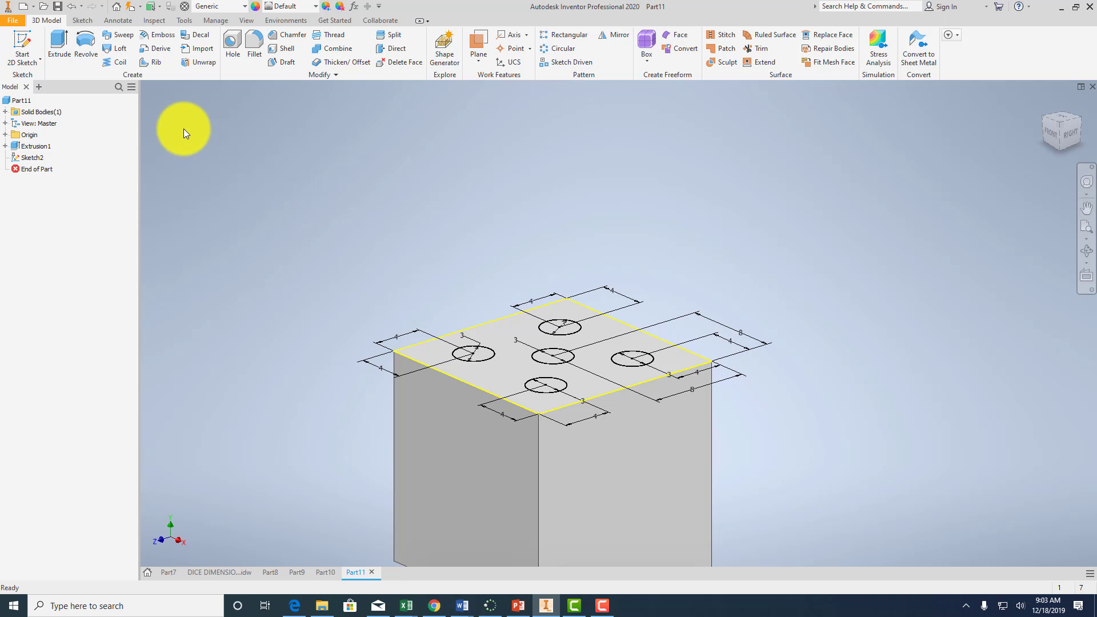
pyautogui.click(58, 45)
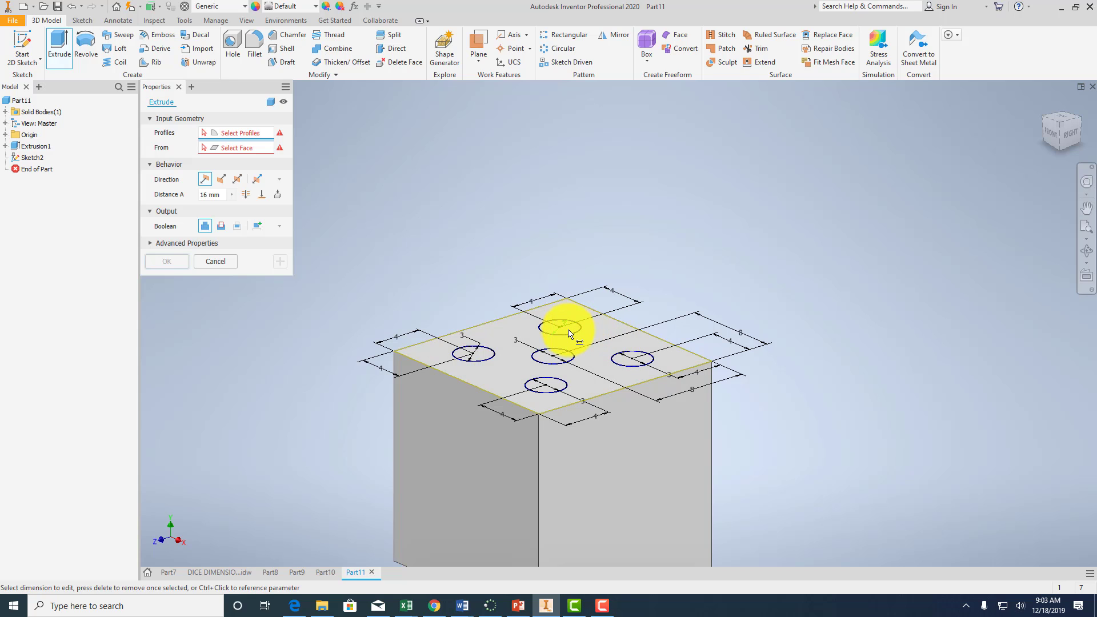
pyautogui.scroll(-3, 568, 333)
pyautogui.scroll(7, 569, 333)
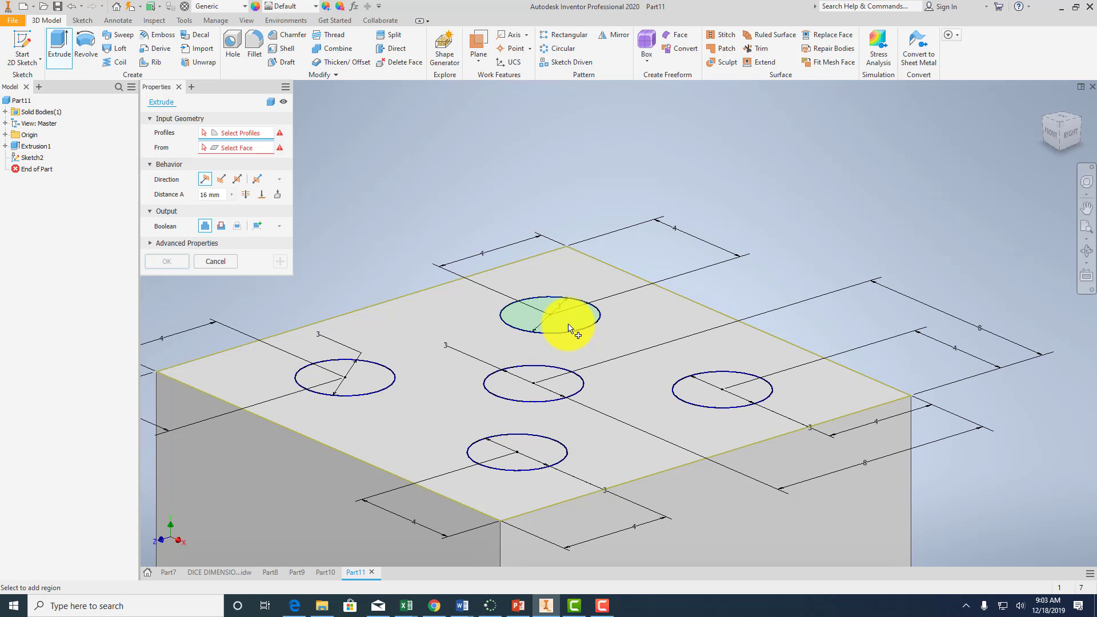
pyautogui.click(568, 326)
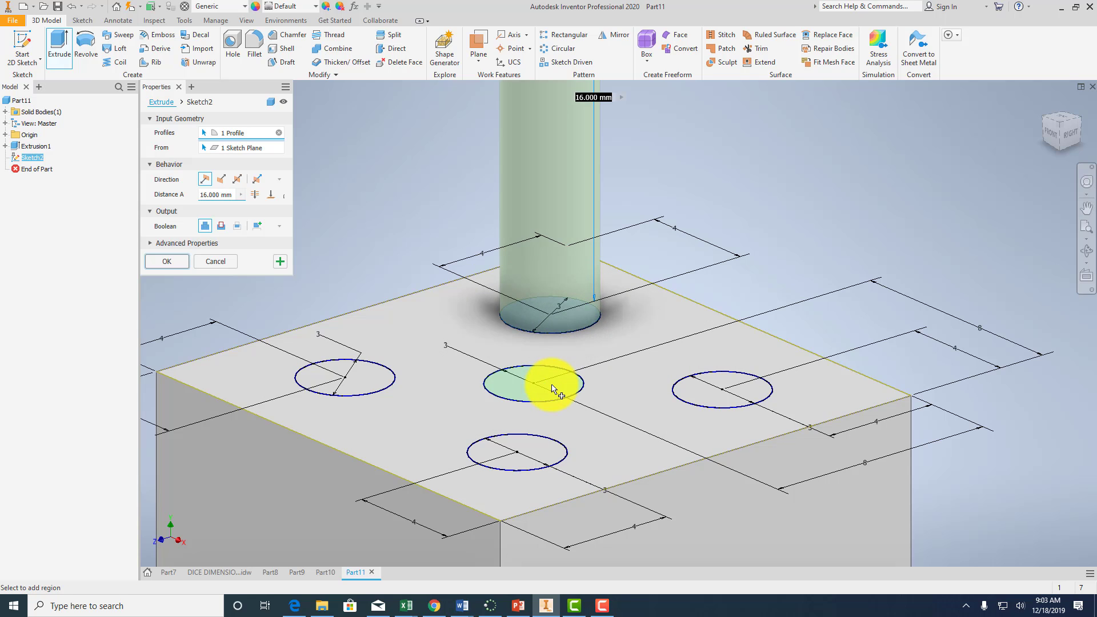
pyautogui.click(554, 388)
pyautogui.click(364, 382)
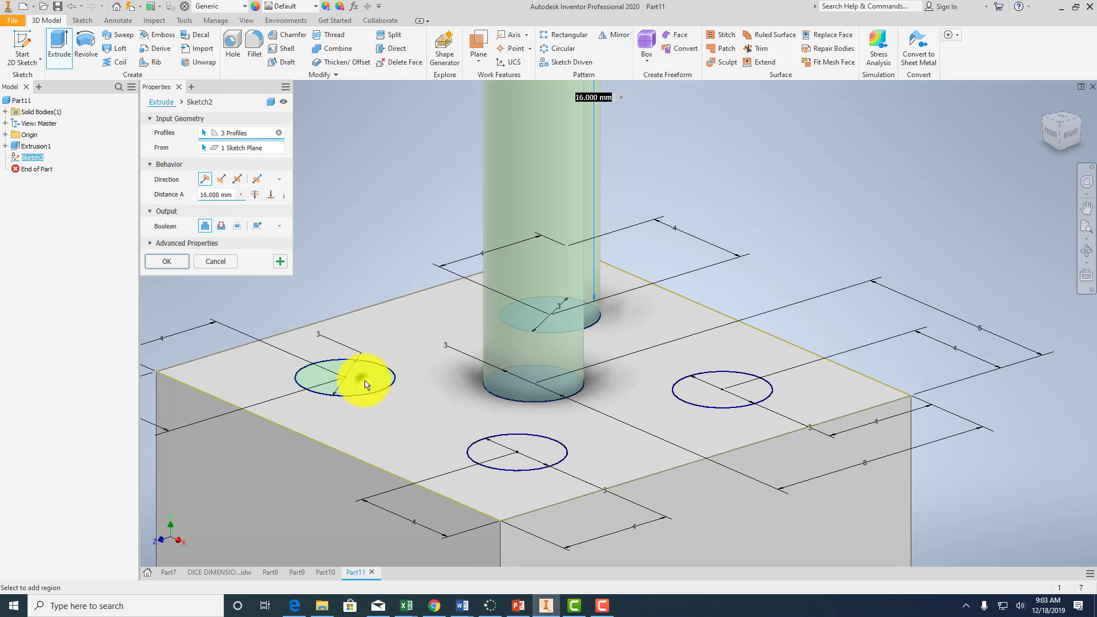
pyautogui.click(532, 453)
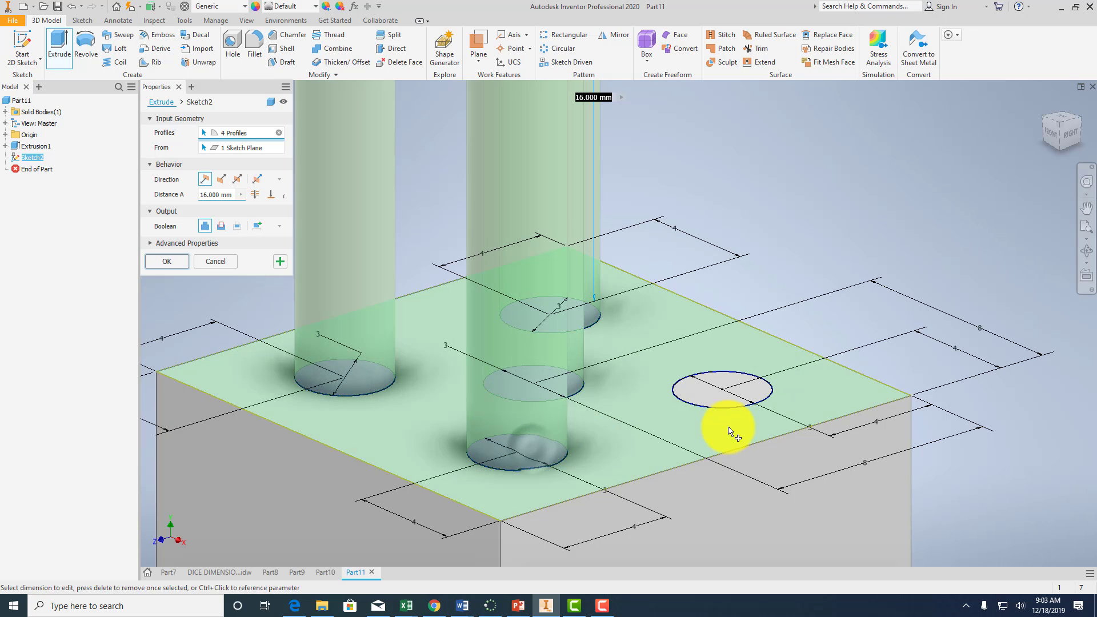
pyautogui.click(717, 402)
# Set the five-circle extrusion to a 1.5 mm cut and flip its direction down into the cube.
pyautogui.scroll(5, 718, 401)
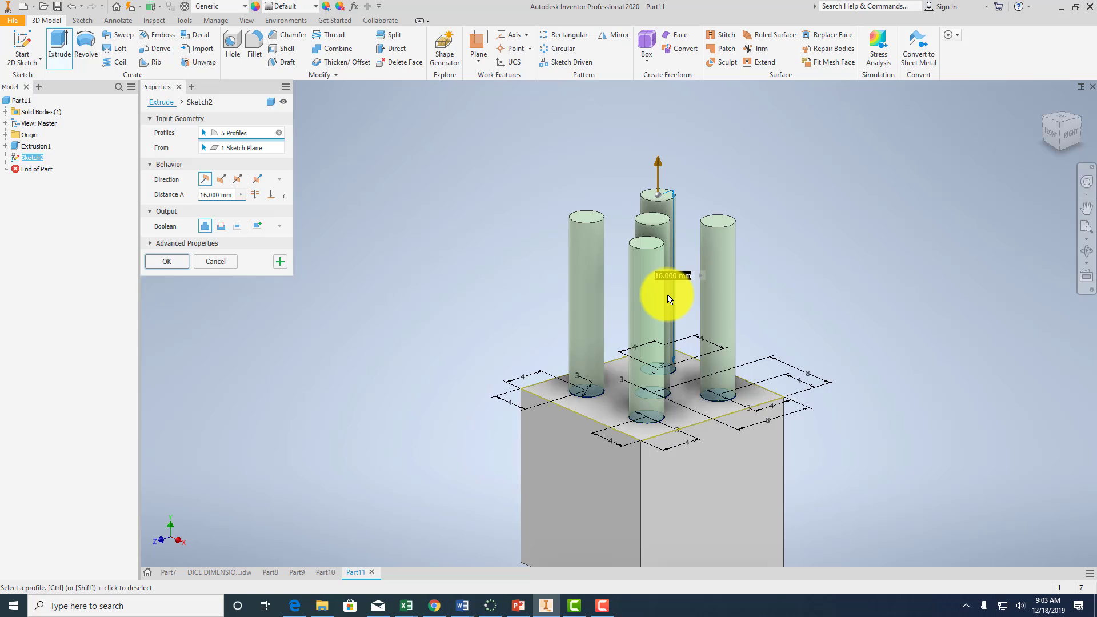
pyautogui.click(220, 198)
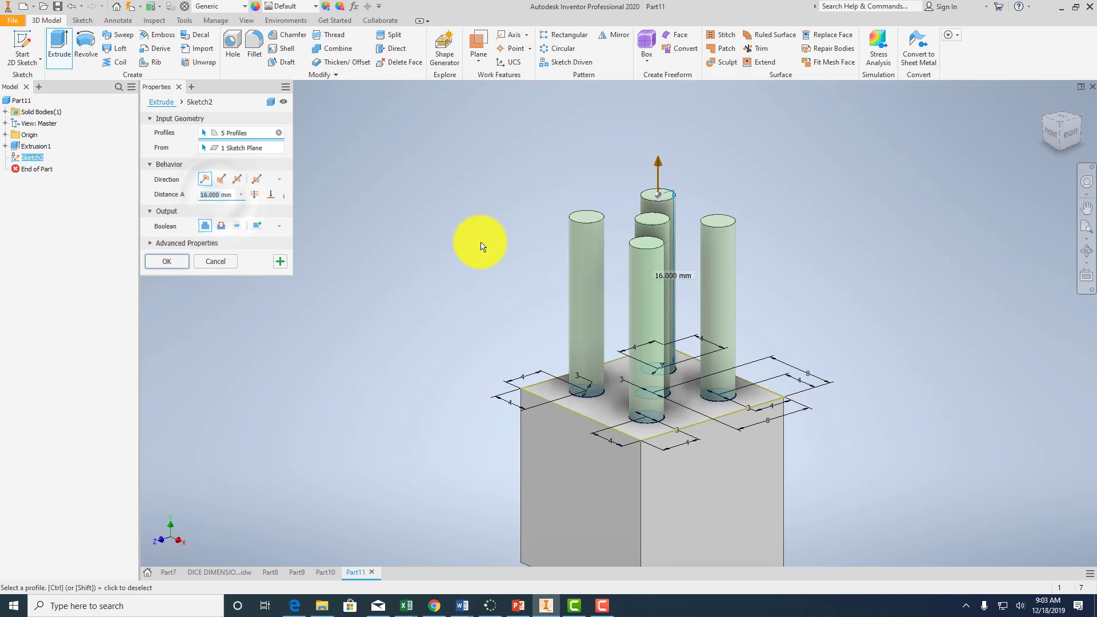
pyautogui.write('1.5mm')
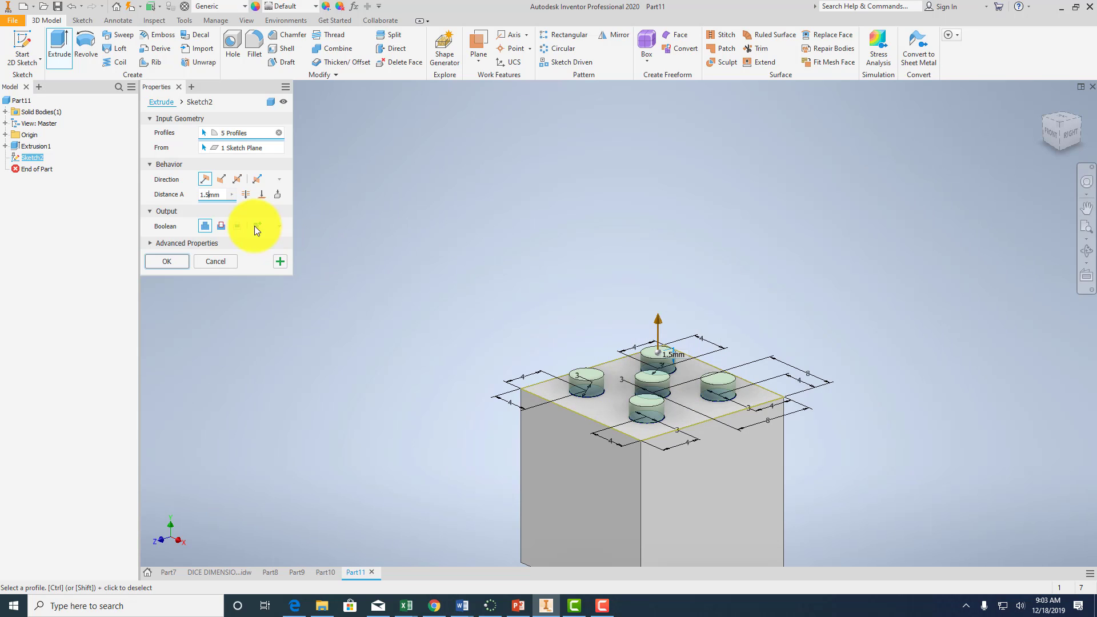
pyautogui.click(220, 226)
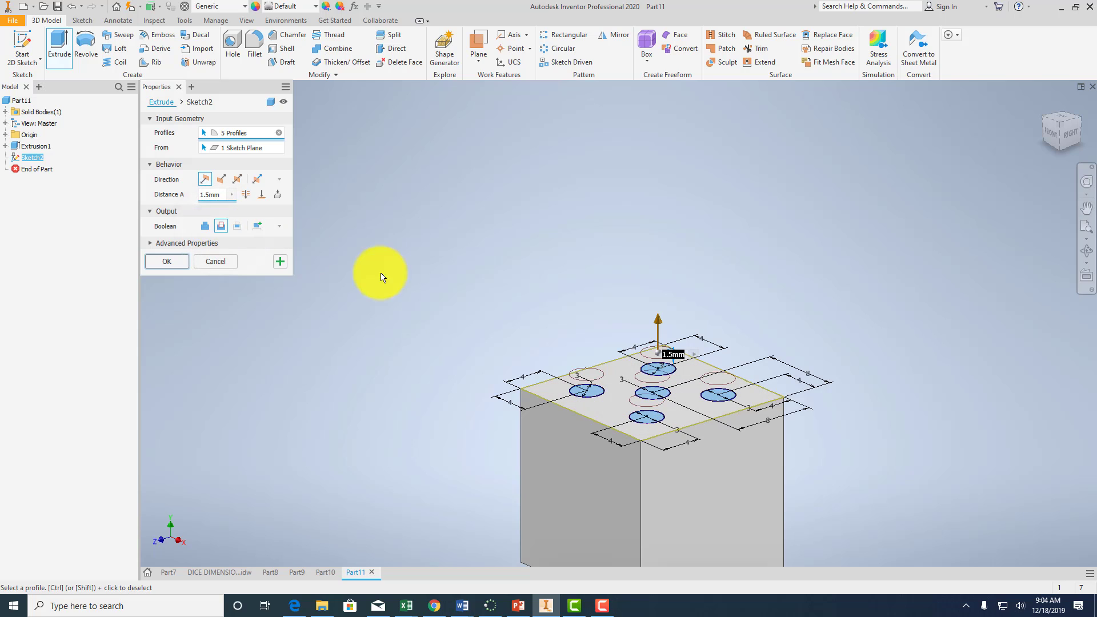
pyautogui.click(1063, 145)
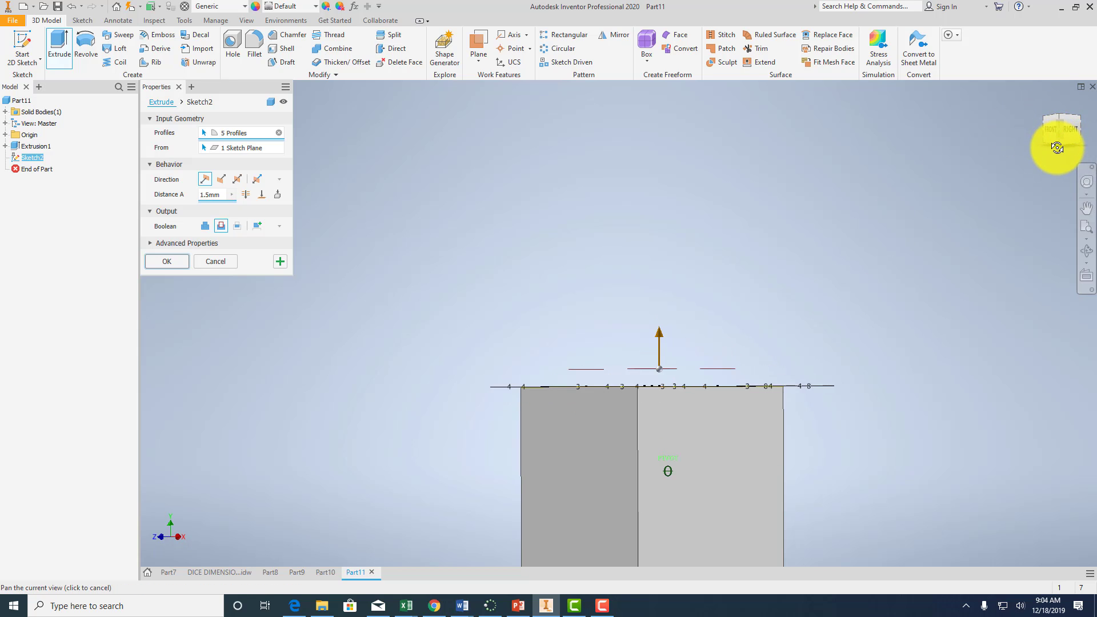
pyautogui.moveTo(1057, 147); pyautogui.dragTo(1056, 156)
pyautogui.scroll(4, 517, 466)
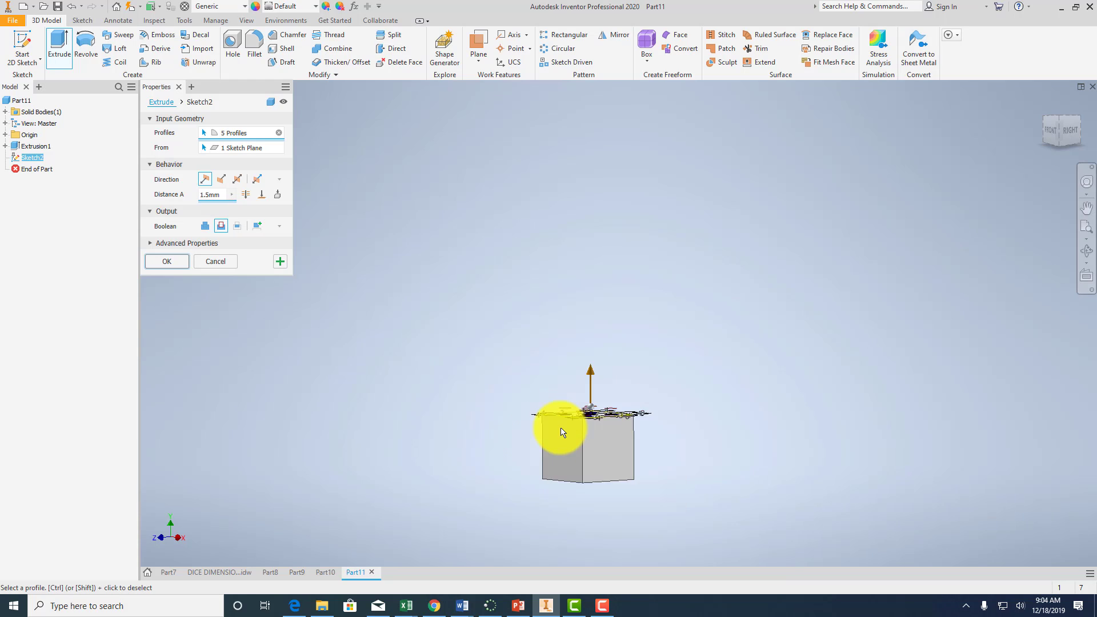
pyautogui.scroll(-6, 563, 433)
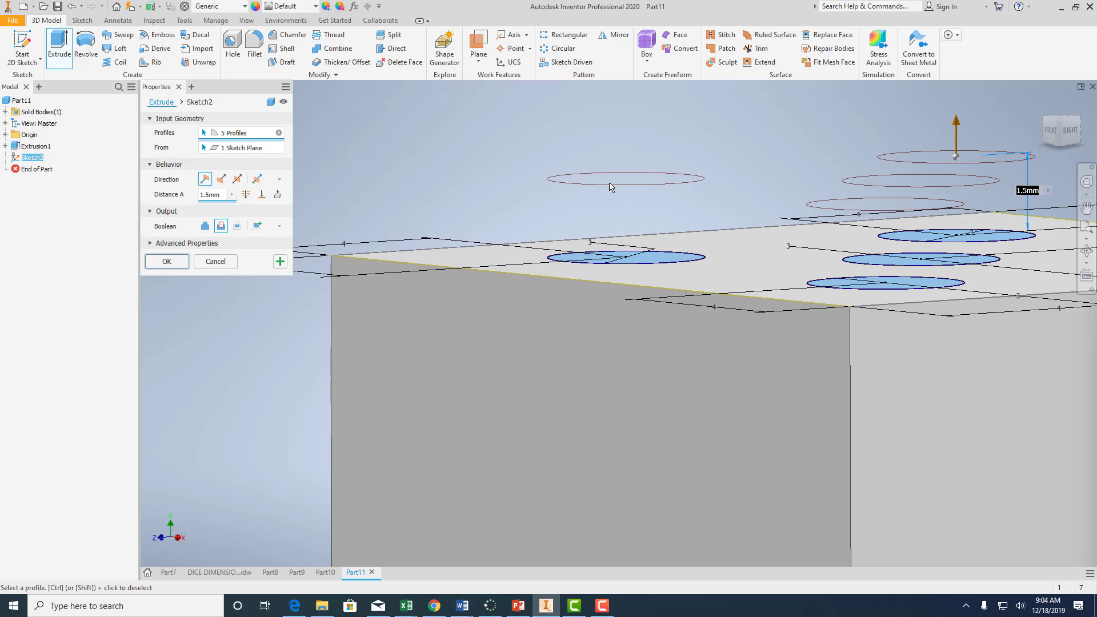
pyautogui.click(221, 179)
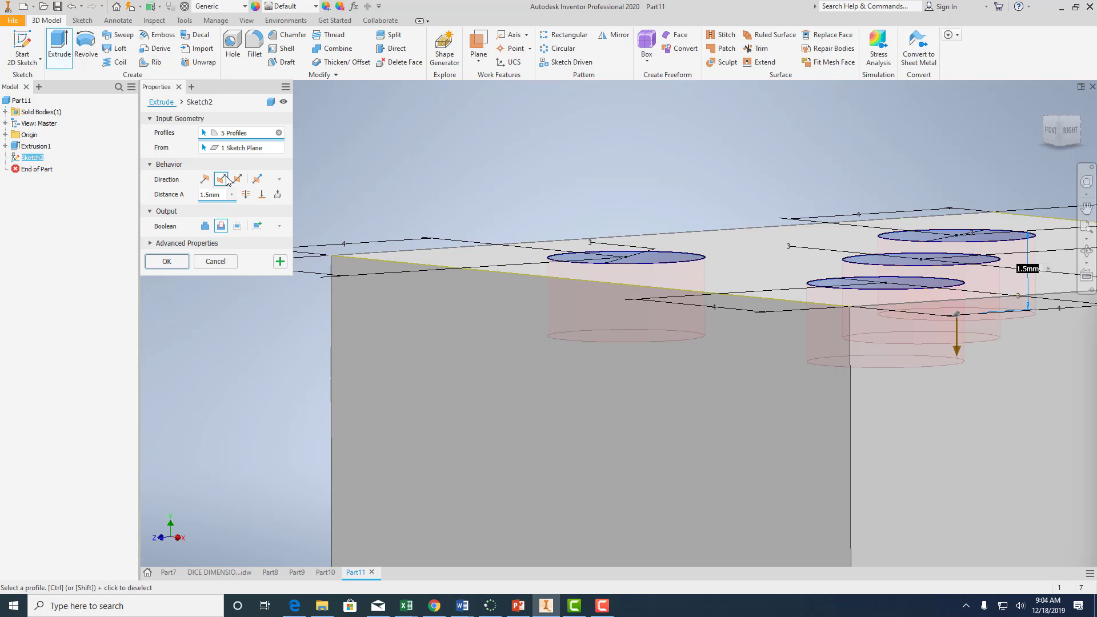